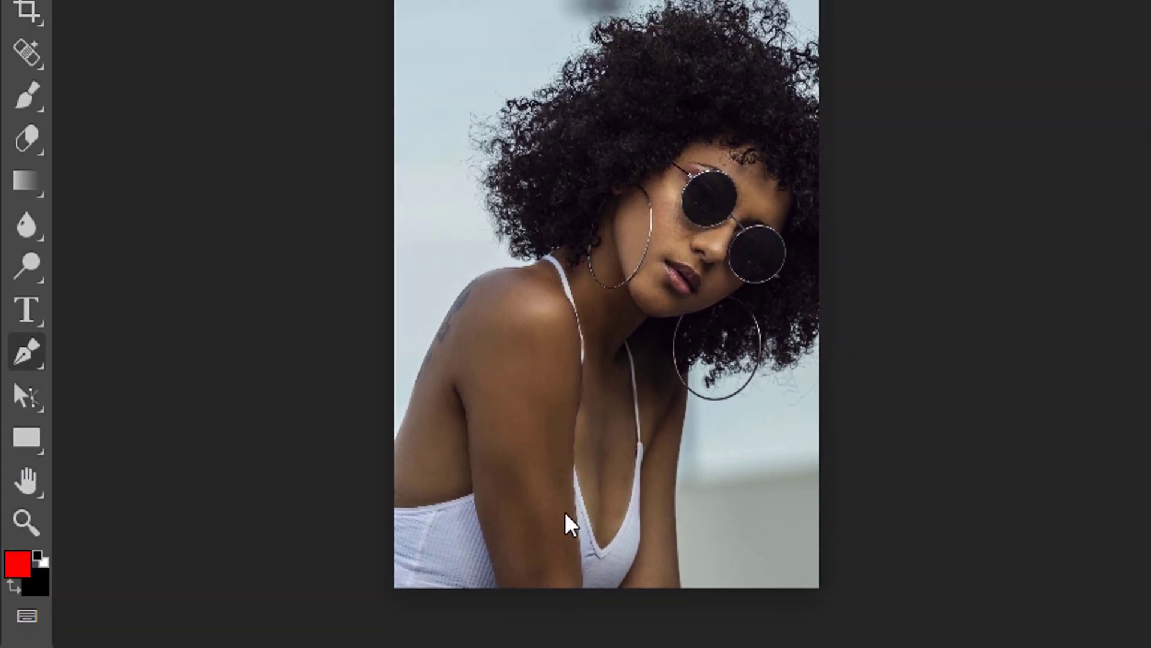
# Step: Switch the Pen tool's mode from Shape to Path
pyautogui.scroll(5, 421, 390)
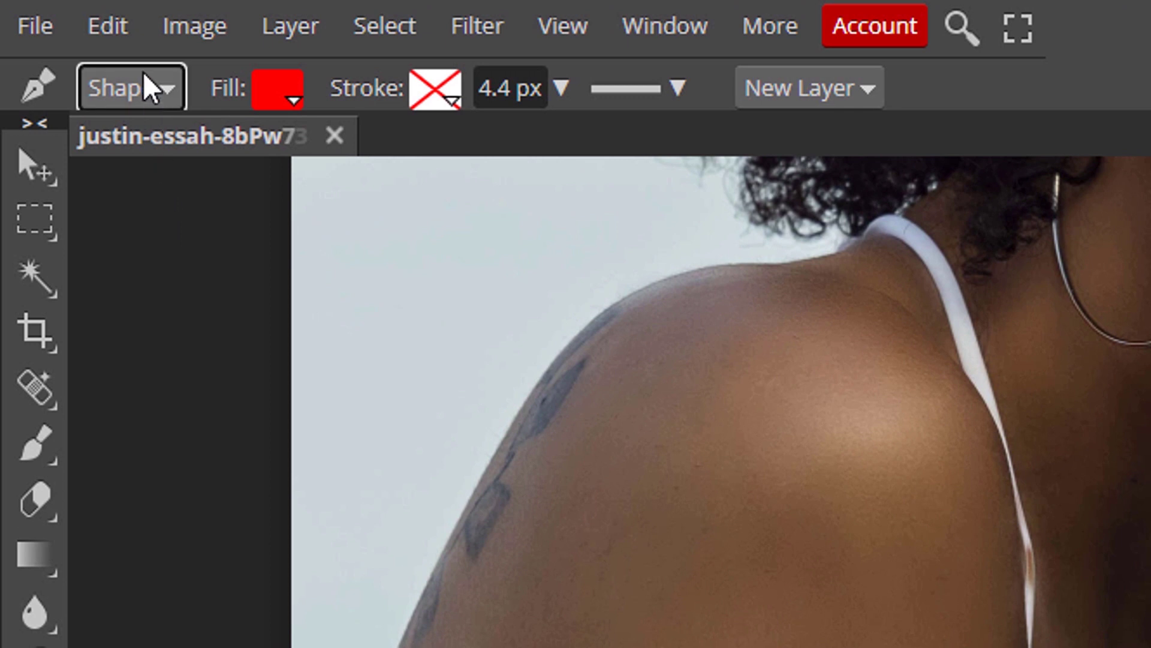
pyautogui.click(76, 48)
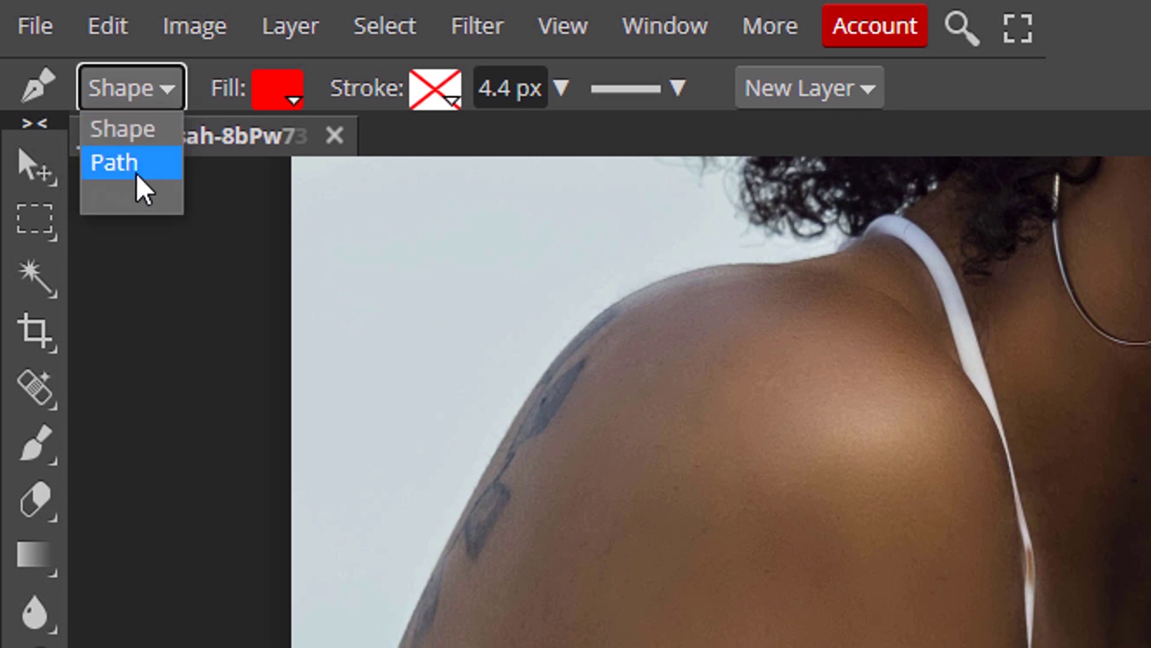
pyautogui.click(136, 174)
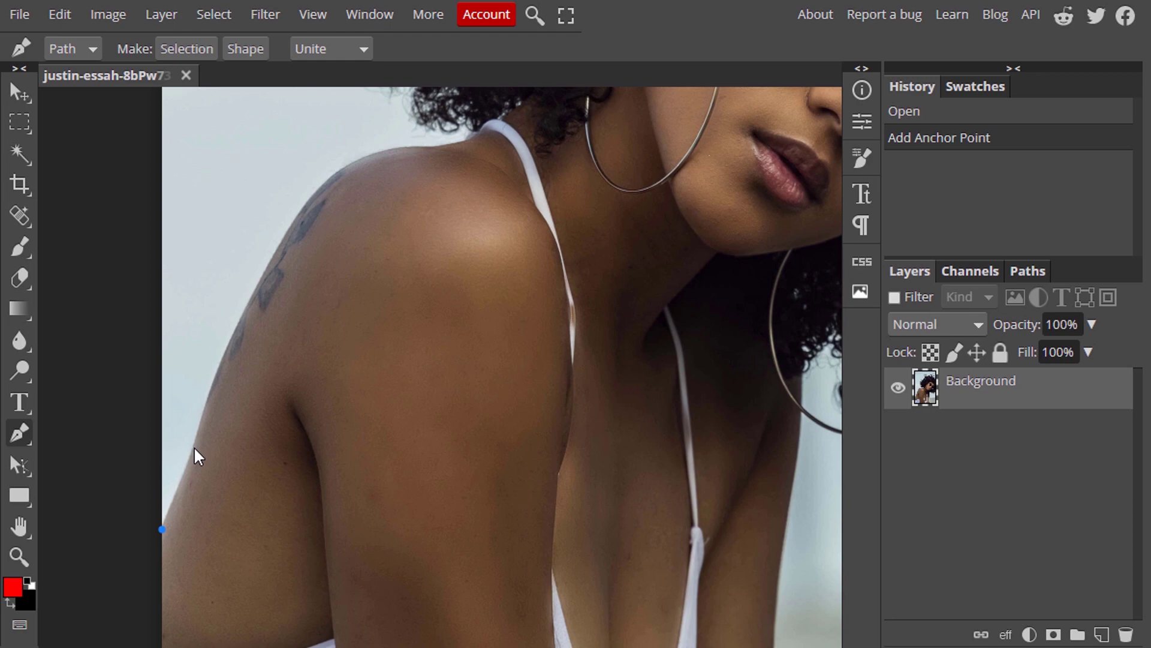
# Step: Place pen anchors along the shoulders, strap, neck and inner hairline, inside the frizzy curls
pyautogui.moveTo(193, 446); pyautogui.dragTo(271, 510)
pyautogui.click(293, 459)
pyautogui.moveTo(293, 455); pyautogui.dragTo(166, 470)
pyautogui.click(167, 470)
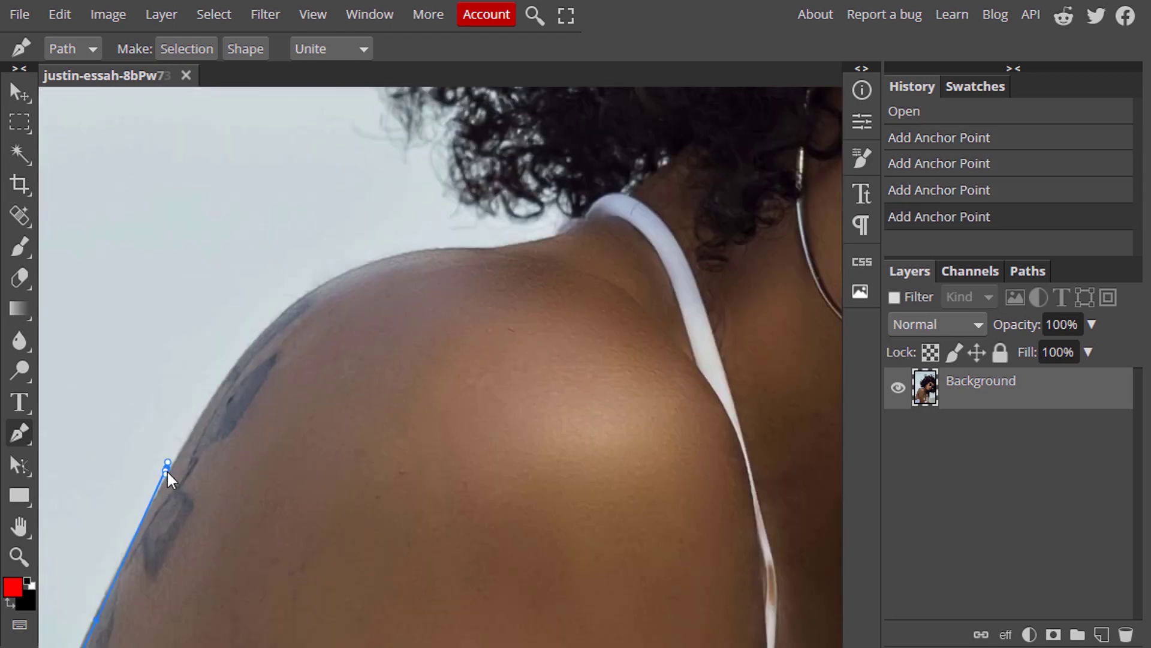
pyautogui.click(172, 394)
pyautogui.scroll(2, 225, 362)
pyautogui.click(269, 430)
pyautogui.click(308, 462)
pyautogui.click(346, 450)
pyautogui.click(360, 398)
pyautogui.click(424, 384)
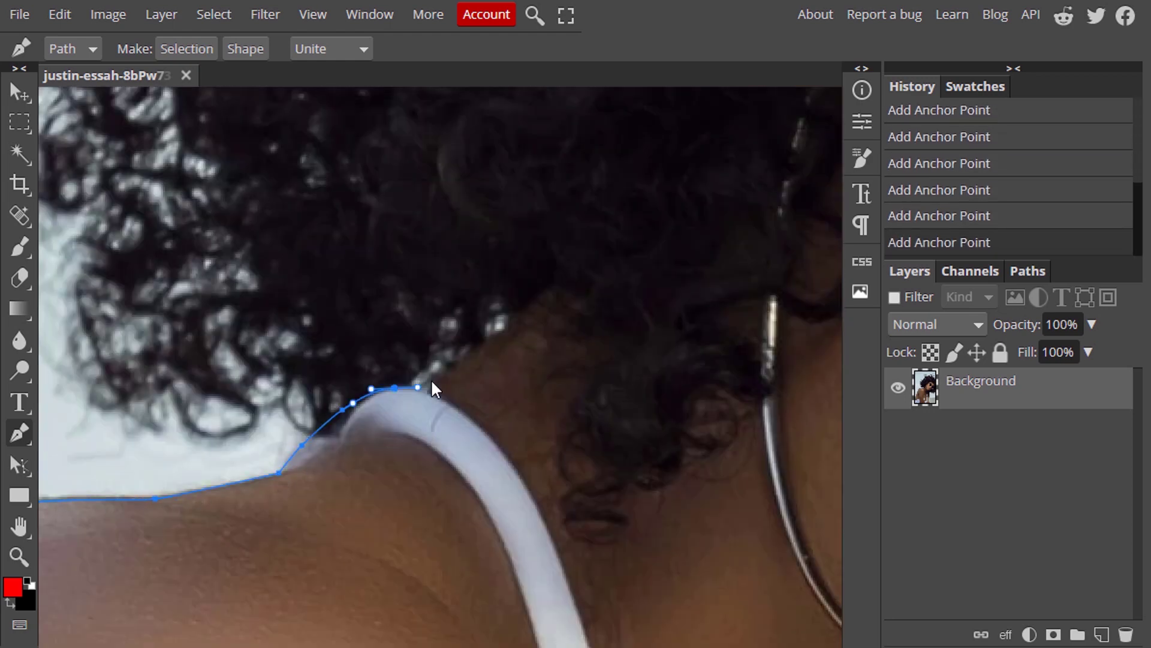
pyautogui.click(474, 346)
pyautogui.click(446, 332)
pyautogui.scroll(2, 444, 332)
pyautogui.click(418, 373)
pyautogui.scroll(2, 479, 390)
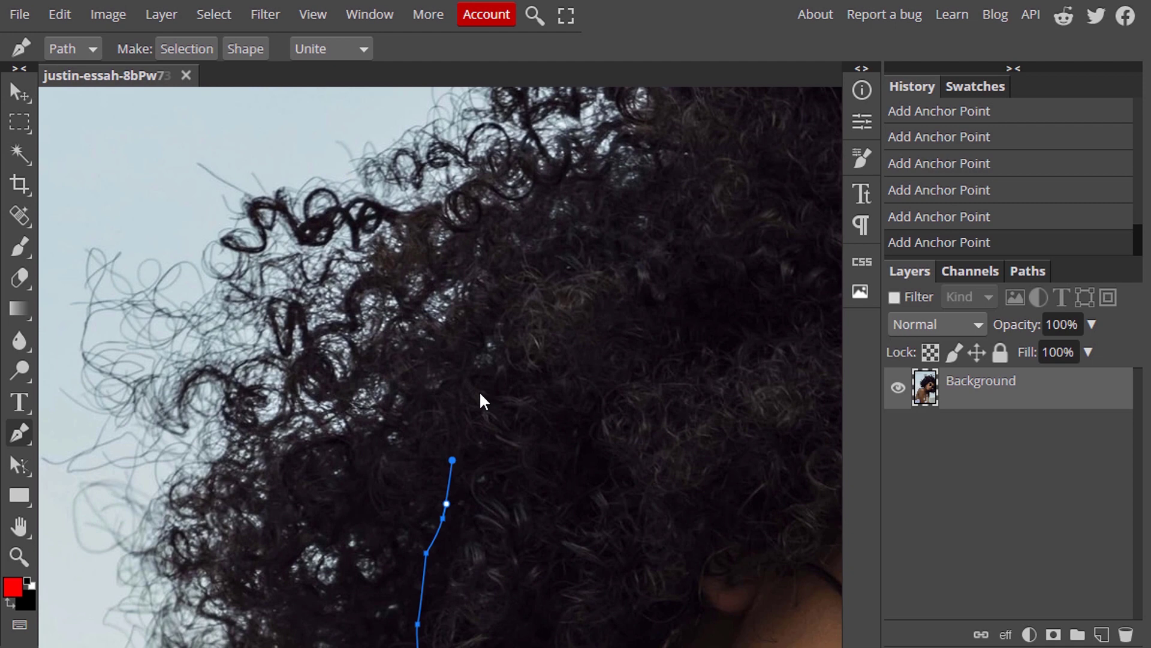
pyautogui.click(479, 396)
pyautogui.click(490, 365)
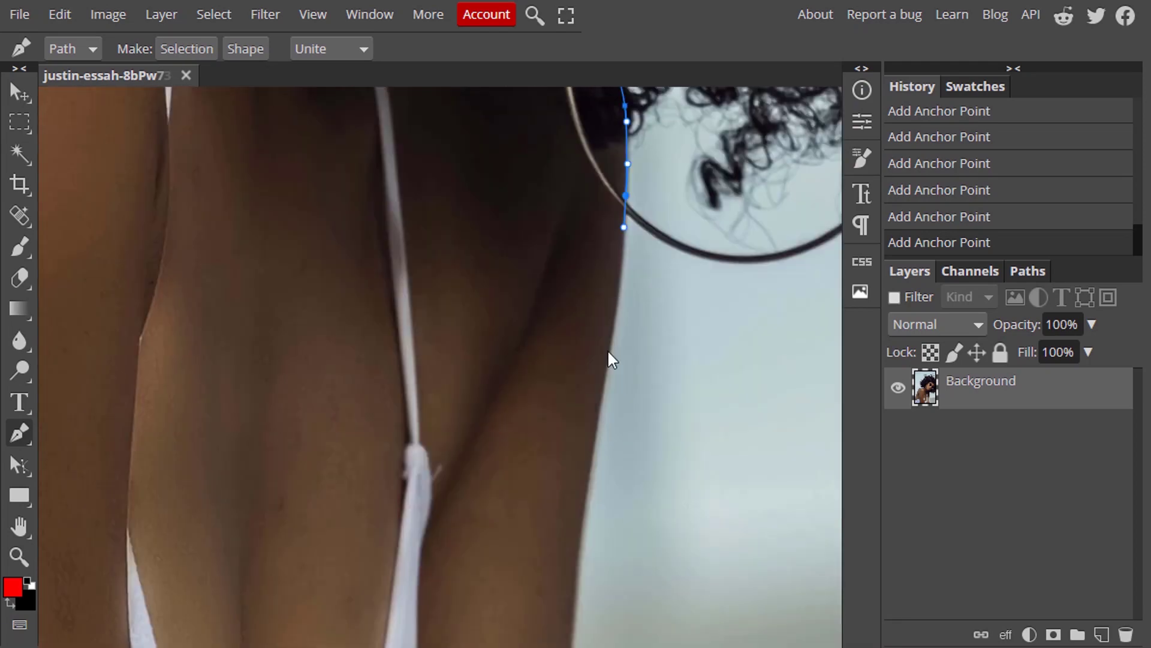
# Step: Continue the path down the torso's right edge, around outside the image bottom-left, and close it
pyautogui.click(643, 357)
pyautogui.scroll(-3, 643, 450)
pyautogui.scroll(-3, 600, 510)
pyautogui.click(570, 471)
pyautogui.scroll(-2, 448, 526)
pyautogui.click(185, 474)
pyautogui.click(146, 336)
pyautogui.click(172, 262)
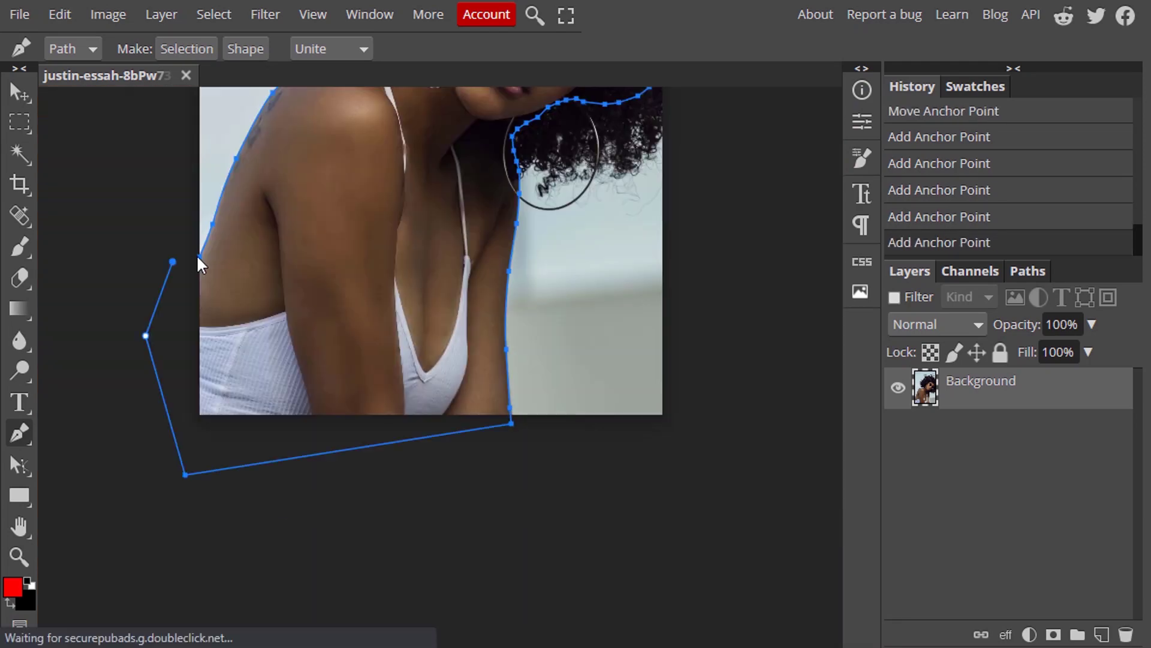
pyautogui.click(200, 257)
pyautogui.scroll(-2, 456, 344)
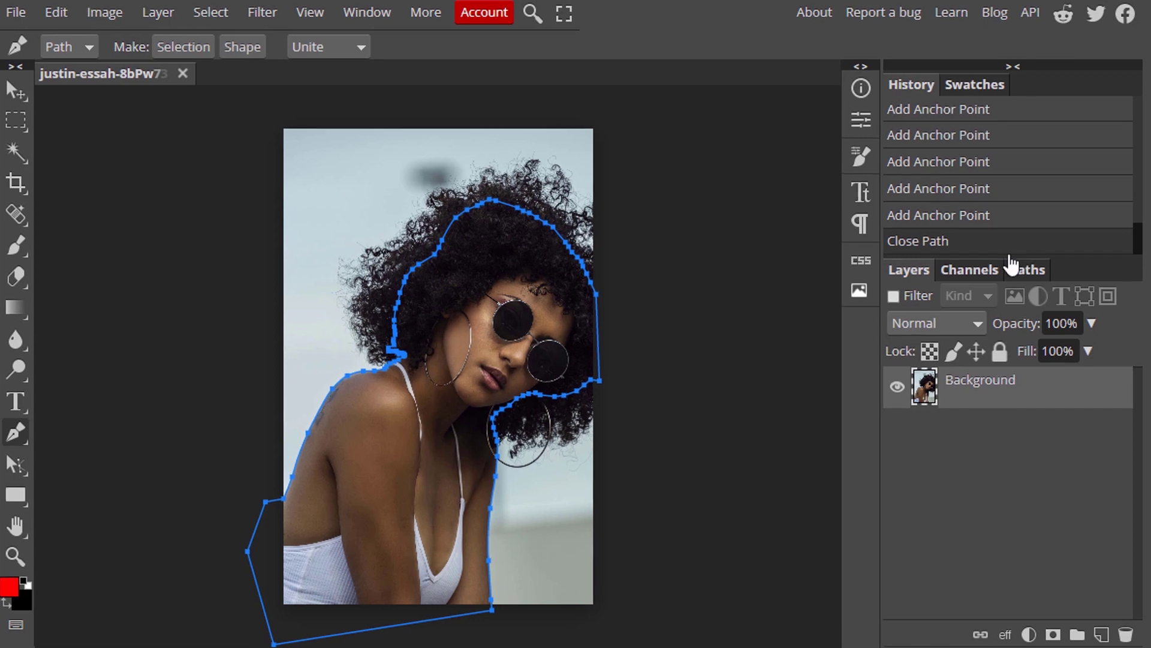
# Step: Load the work path as a selection, copy it to a new layer, and hide the Background
pyautogui.click(1029, 271)
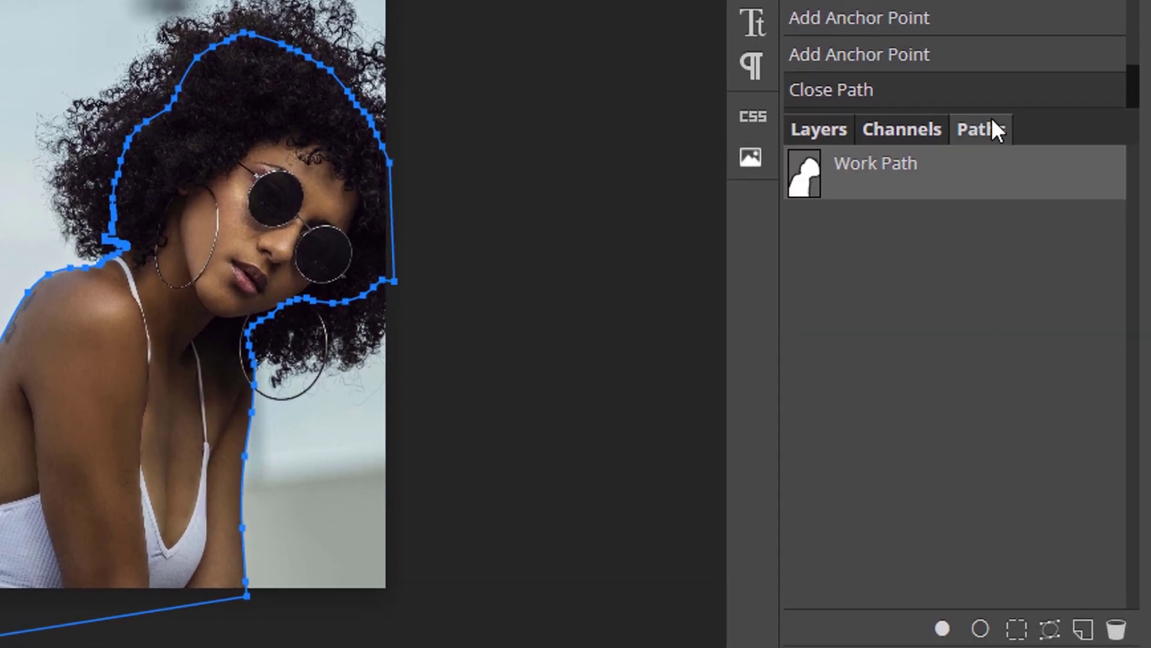
pyautogui.keyDown('ctrl'); pyautogui.click(808, 183); pyautogui.keyUp('ctrl')
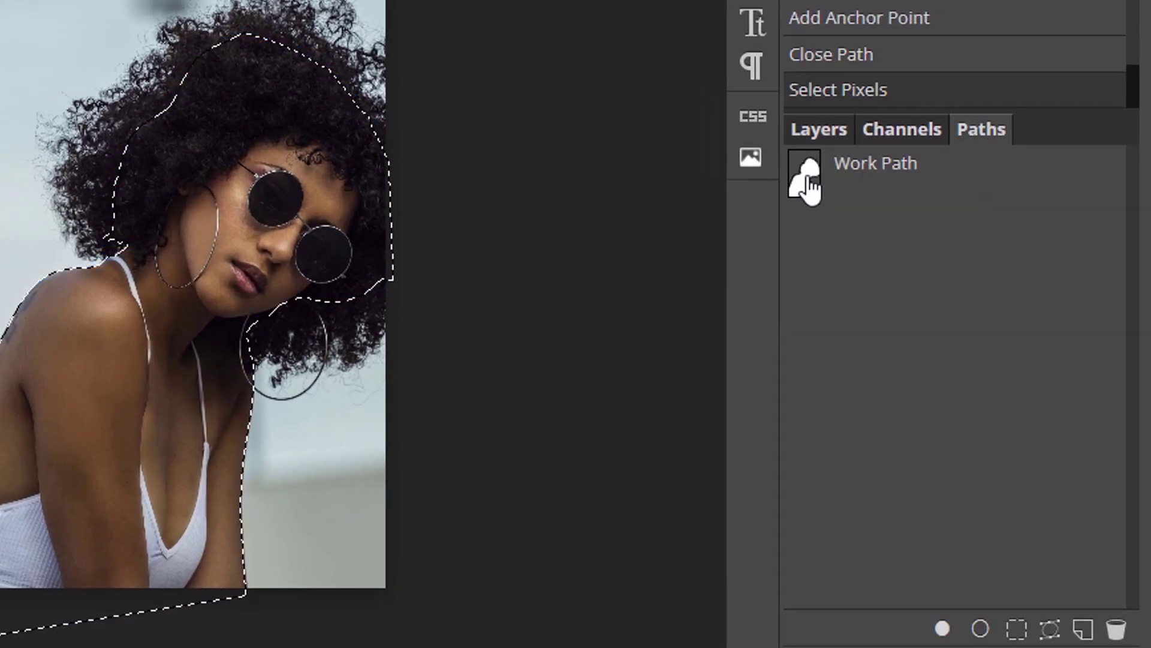
pyautogui.click(819, 131)
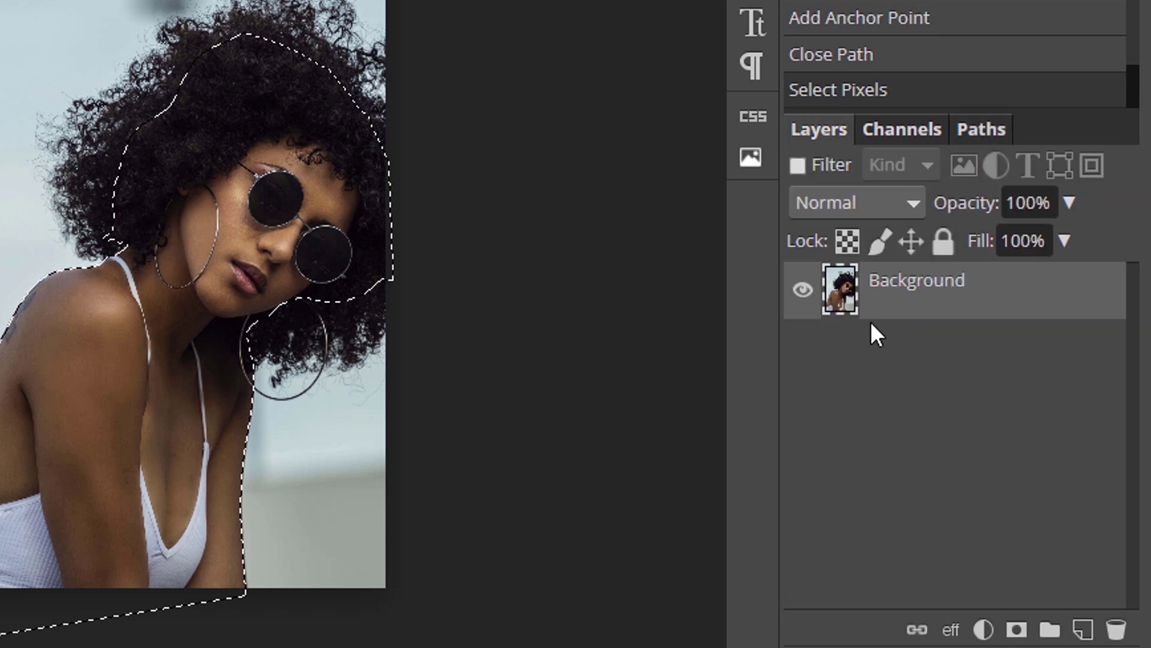
pyautogui.hotkey('ctrl', 'j')
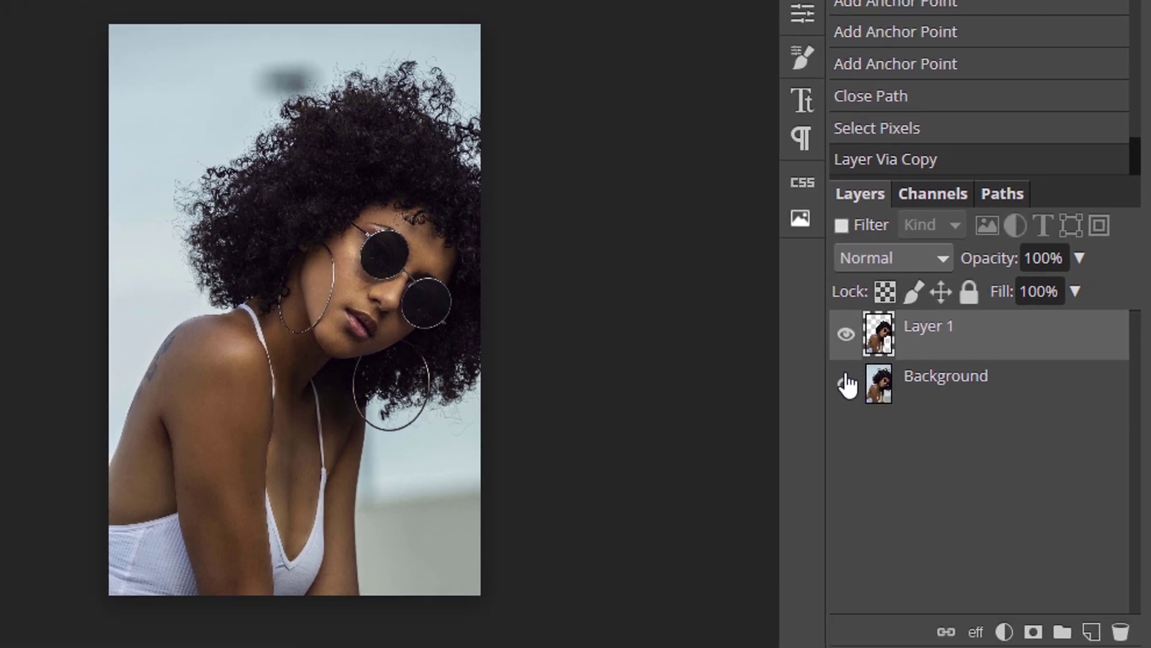
pyautogui.click(846, 383)
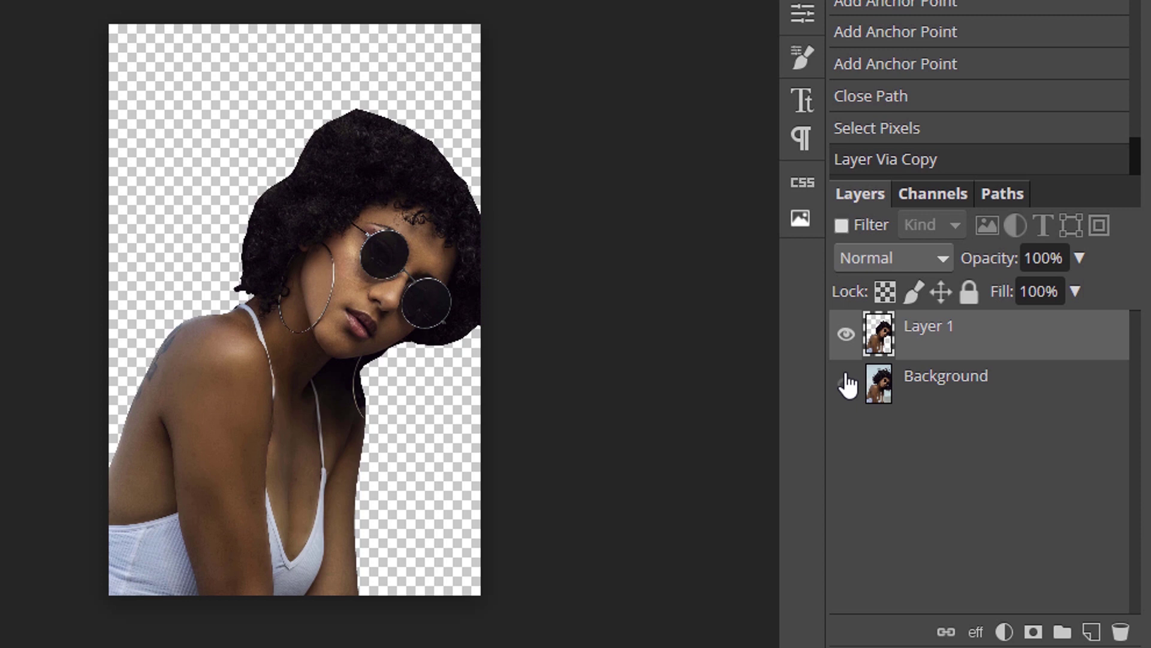
# Step: Rename Layer 1 to 'Except Messy Hair' and make the Background visible again
pyautogui.doubleClick(936, 333)
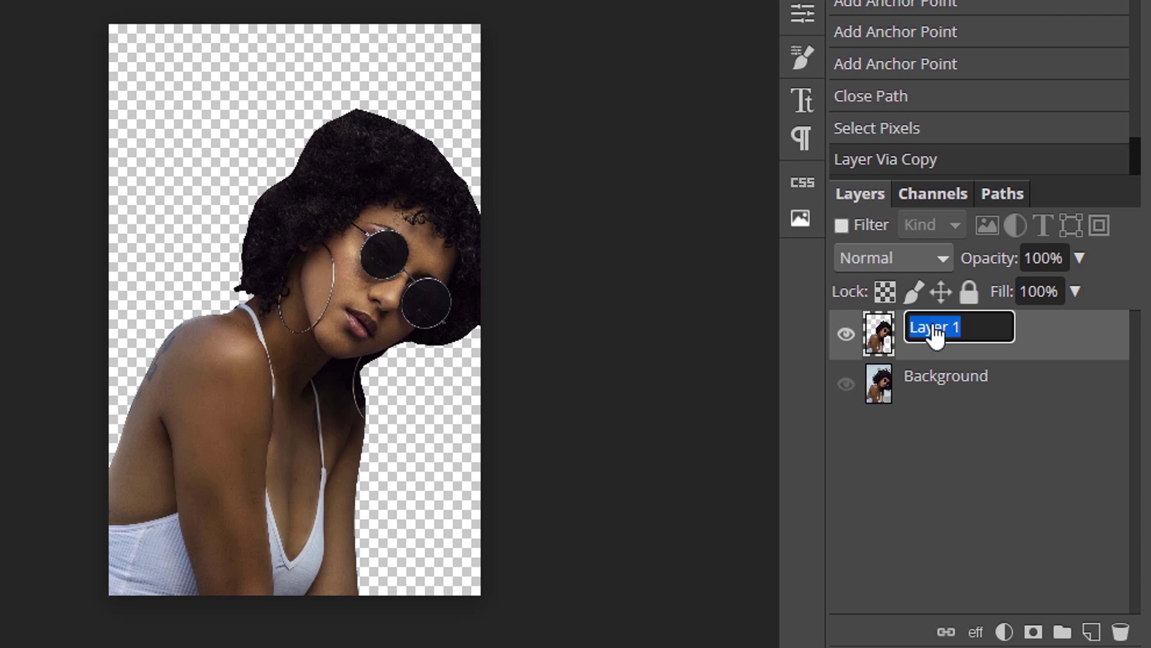
pyautogui.write('Except Mee')
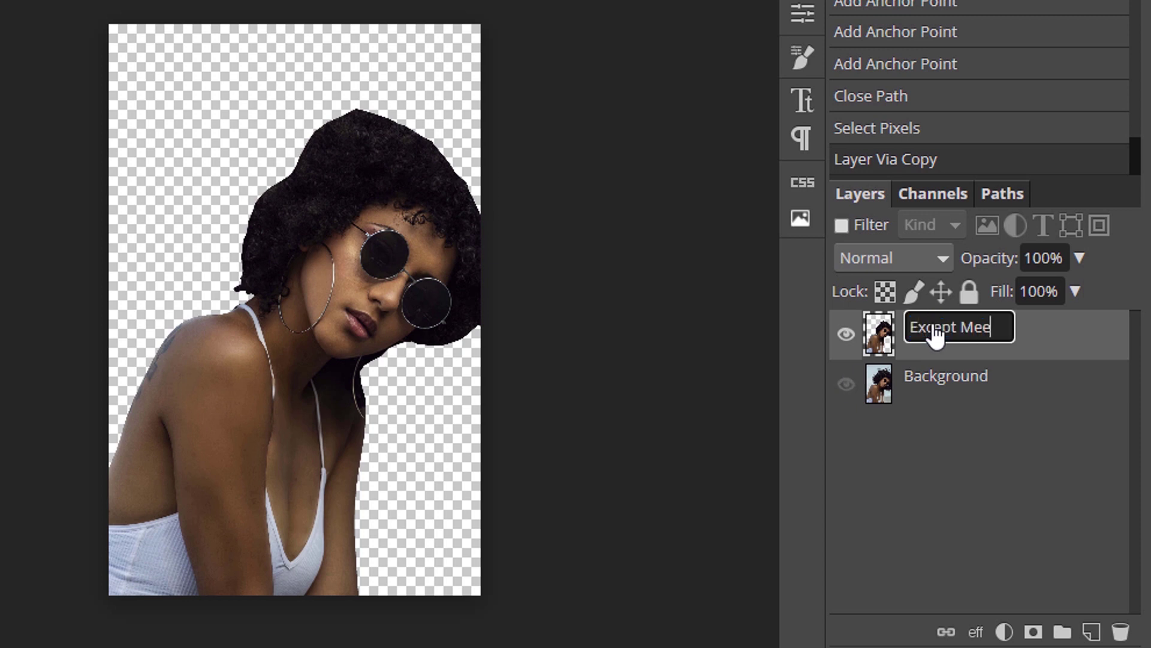
pyautogui.press('BackSpace')
pyautogui.write('ssy Hair')
pyautogui.press('Return')
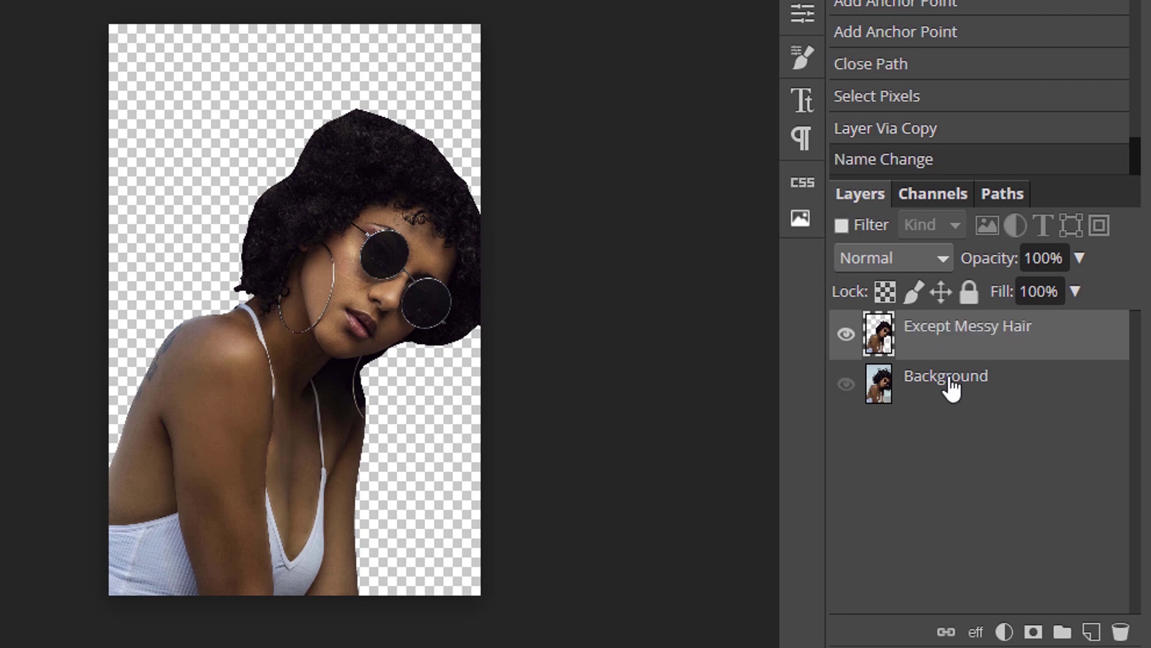
pyautogui.click(952, 389)
pyautogui.click(846, 385)
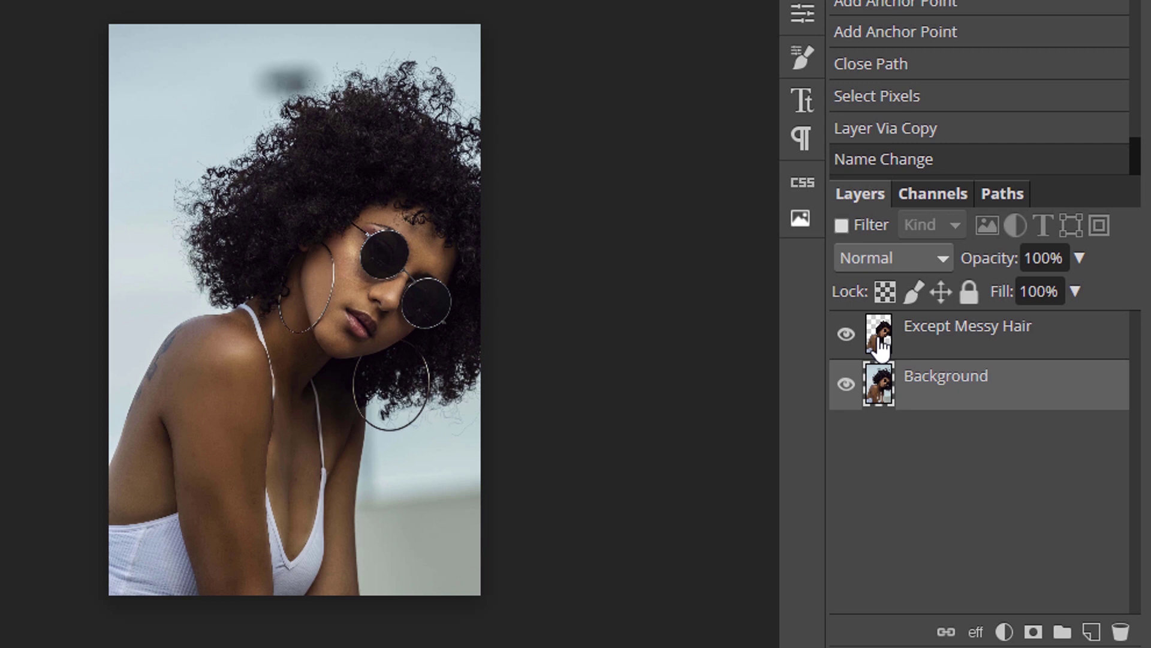
# Step: Hide Except Messy Hair, duplicate the Background with Ctrl+J, and name the copy 'Mask Layer'
pyautogui.click(846, 334)
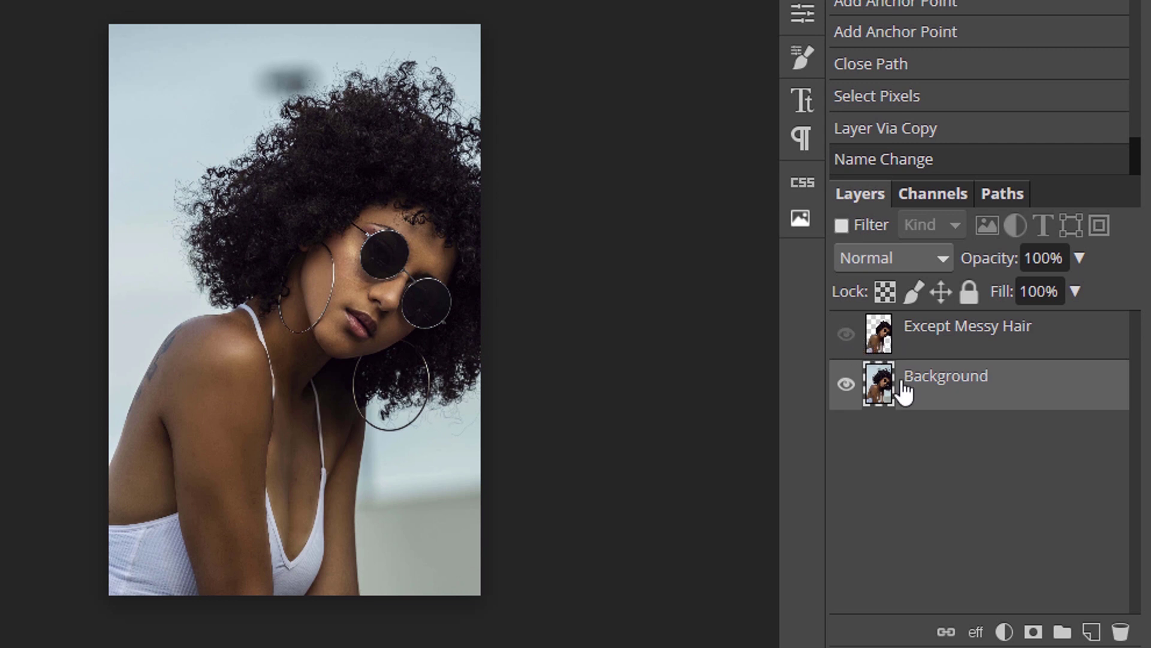
pyautogui.hotkey('ctrl', 'j')
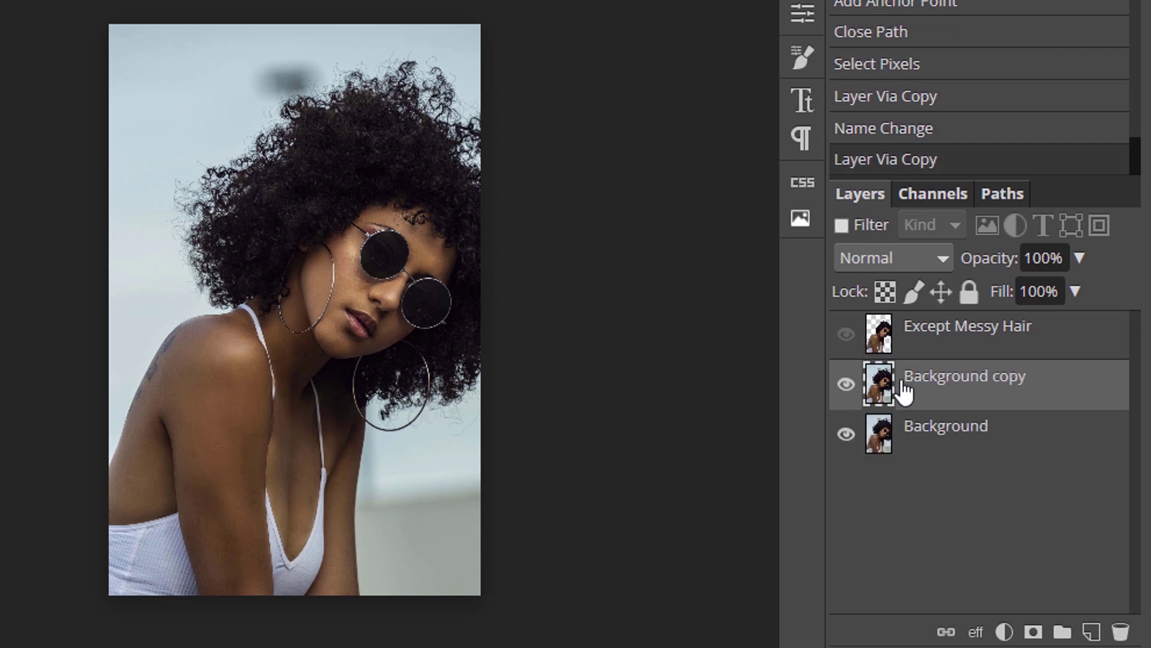
pyautogui.doubleClick(944, 378)
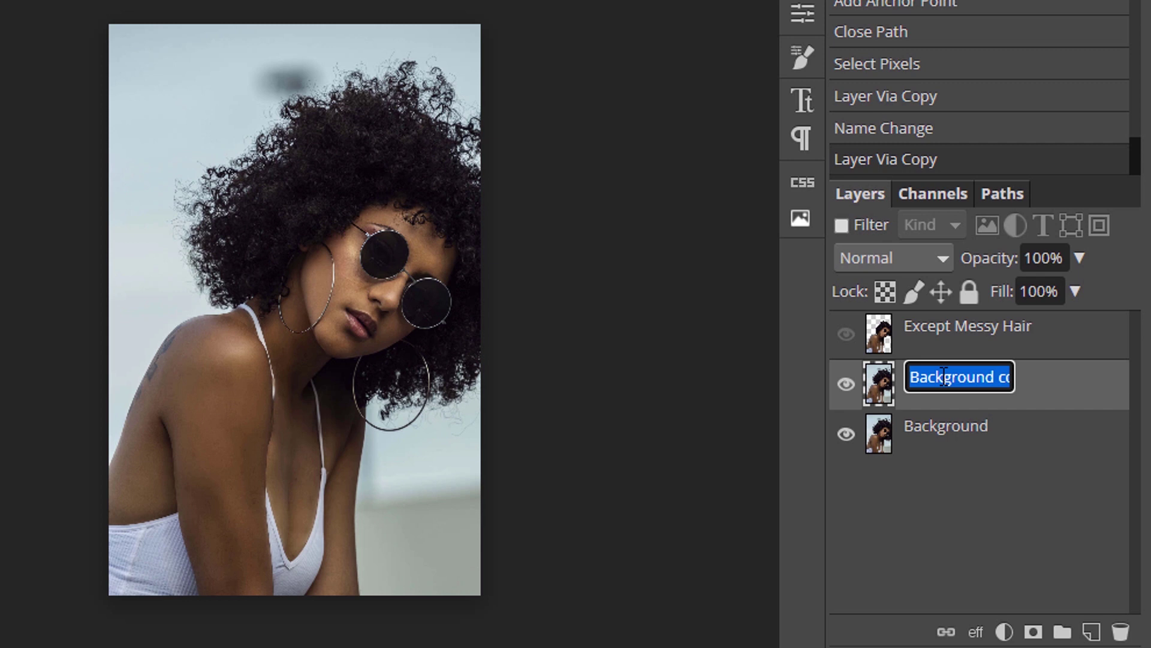
pyautogui.write('Mask Laye')
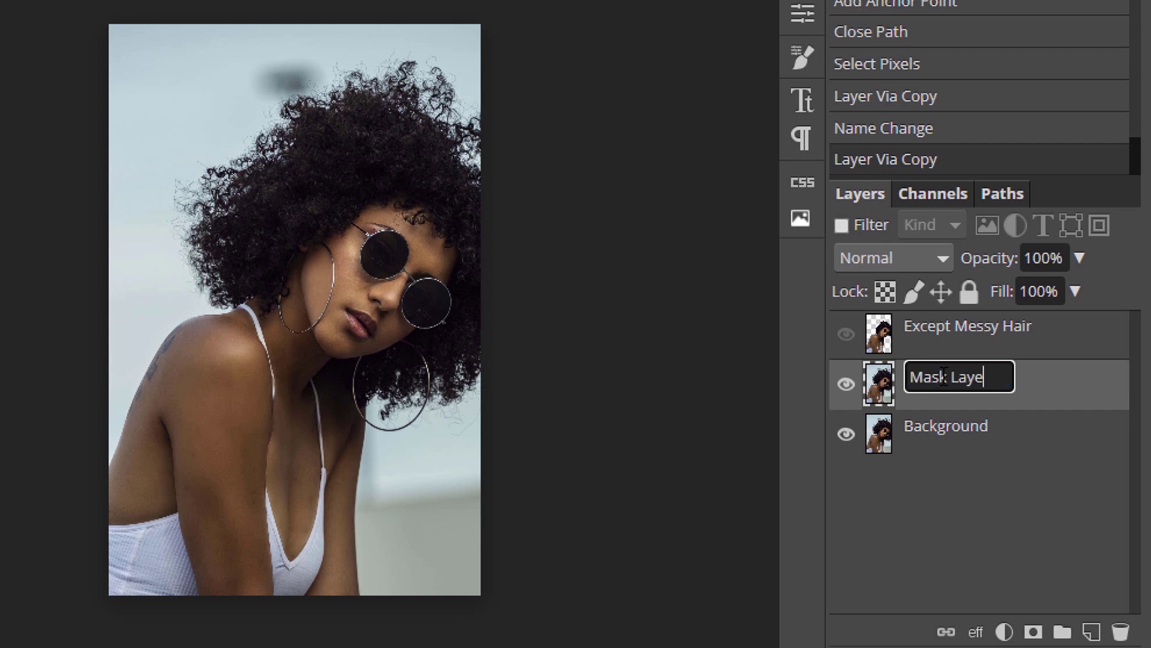
pyautogui.write('r')
pyautogui.press('Return')
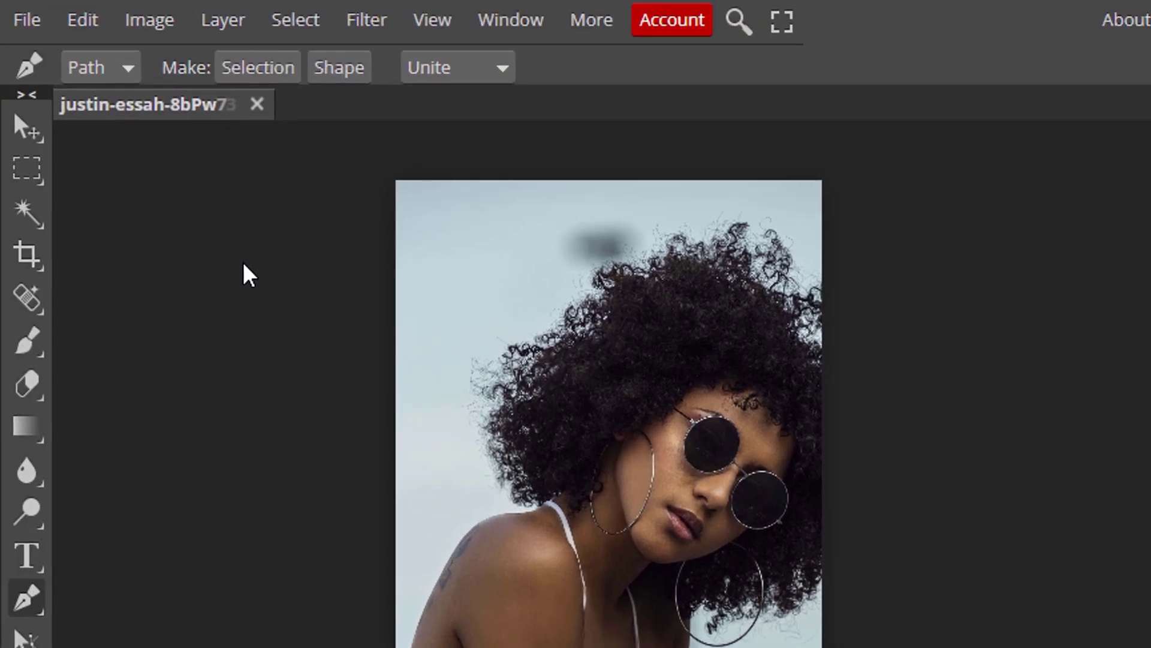
# Step: Apply Black & White with Red -59, Yellow 123, Green 81, Cyan 226, Blue 196, Magenta -153
pyautogui.click(149, 21)
pyautogui.moveTo(267, 68)
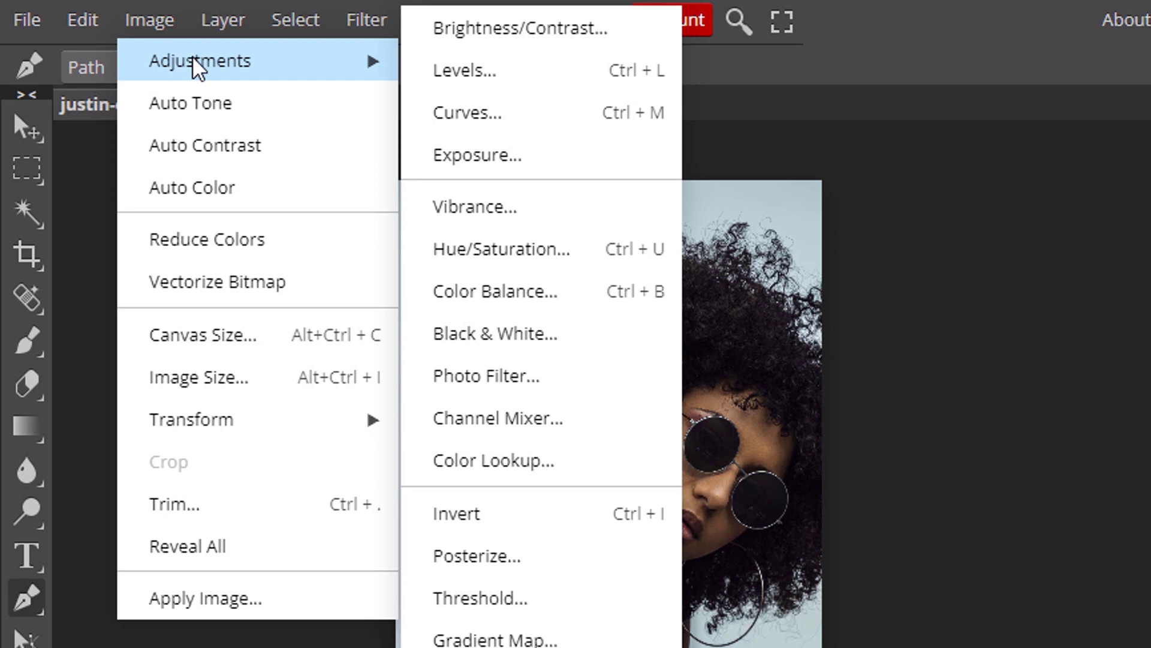
pyautogui.click(526, 336)
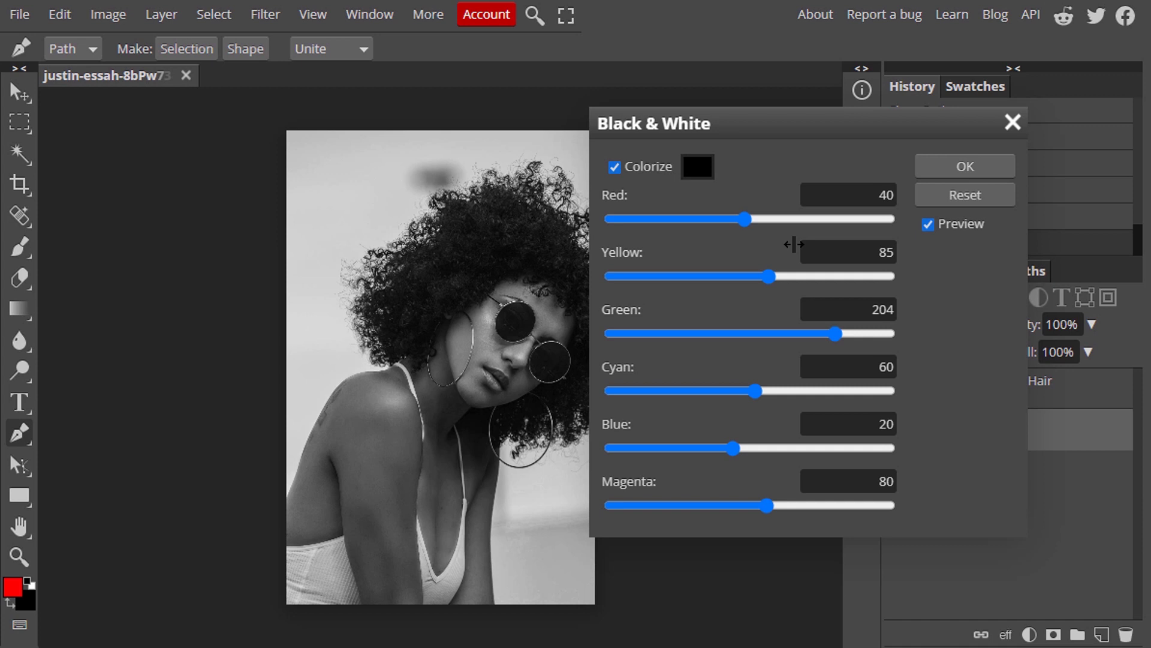
pyautogui.moveTo(744, 219); pyautogui.dragTo(690, 219)
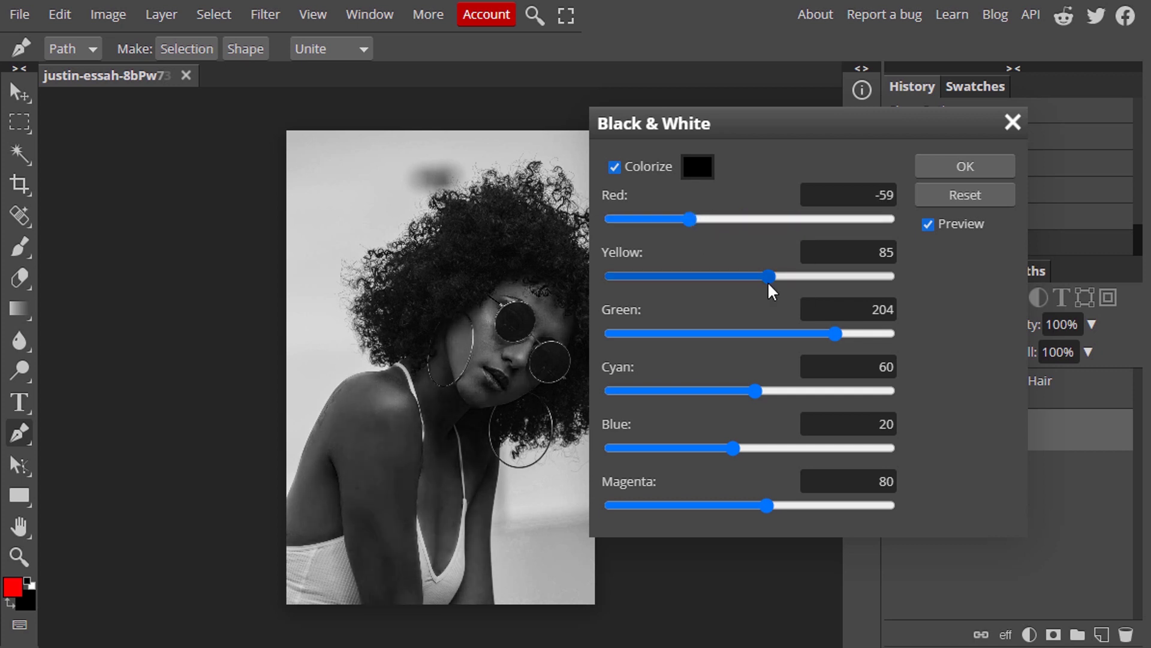
pyautogui.moveTo(769, 276); pyautogui.dragTo(790, 276)
pyautogui.moveTo(836, 334); pyautogui.dragTo(767, 334)
pyautogui.moveTo(755, 390); pyautogui.dragTo(847, 383)
pyautogui.moveTo(771, 447); pyautogui.dragTo(811, 447)
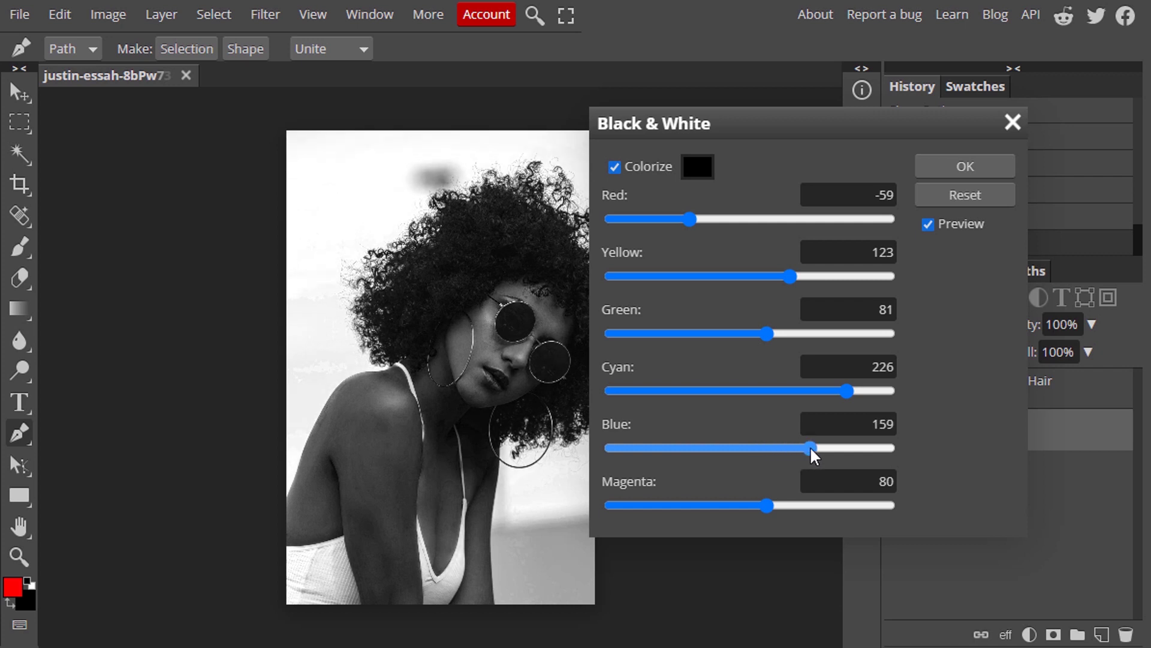
pyautogui.moveTo(810, 448); pyautogui.dragTo(830, 447)
pyautogui.moveTo(767, 505)
pyautogui.mouseDown()
pyautogui.moveTo(736, 507)
pyautogui.moveTo(751, 513)
pyautogui.mouseUp()
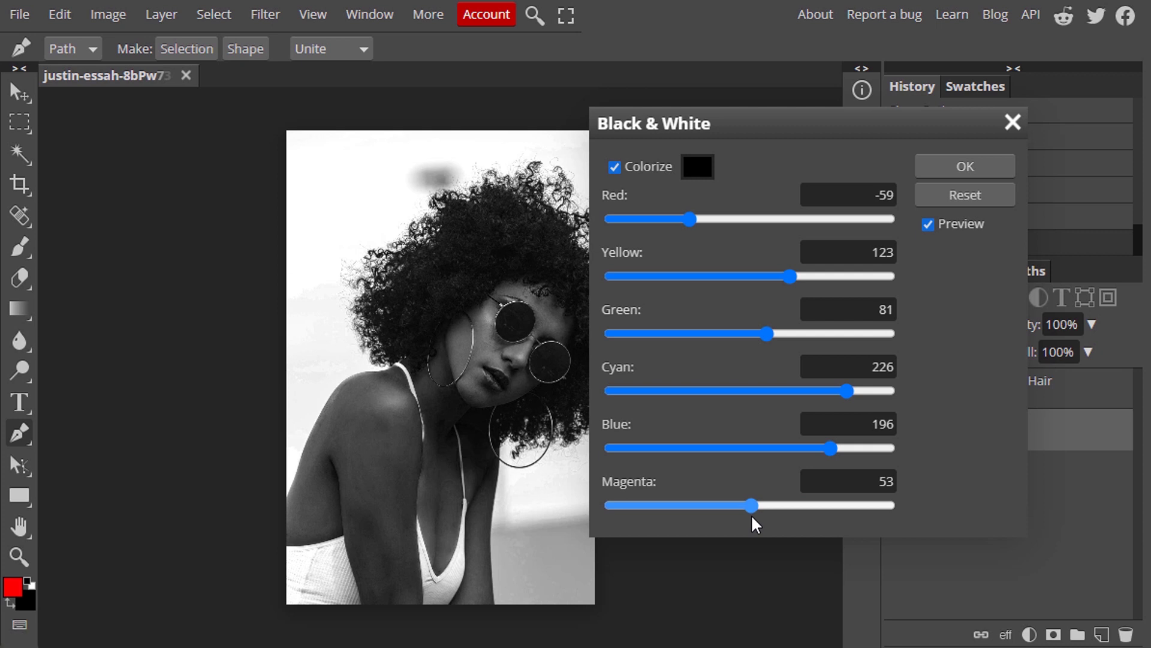
pyautogui.moveTo(750, 513); pyautogui.dragTo(640, 527)
# Step: Commit the Black & White conversion, then bend a steep S-curve in Curves with a point at 106/59
pyautogui.click(964, 168)
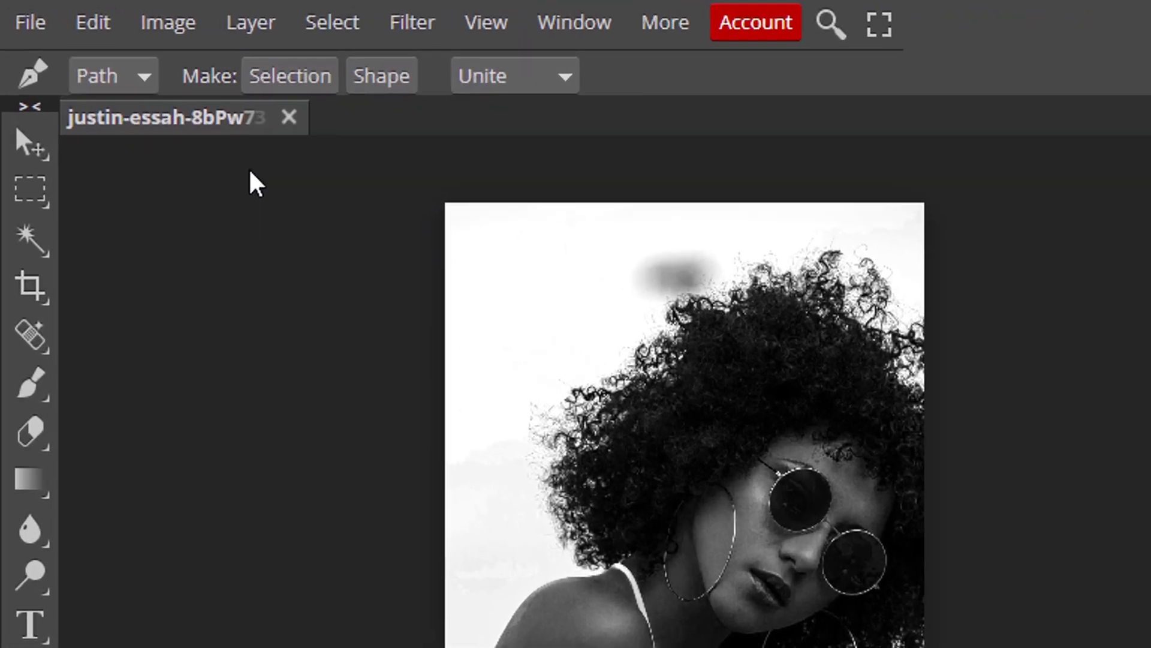
pyautogui.click(107, 14)
pyautogui.moveTo(211, 67)
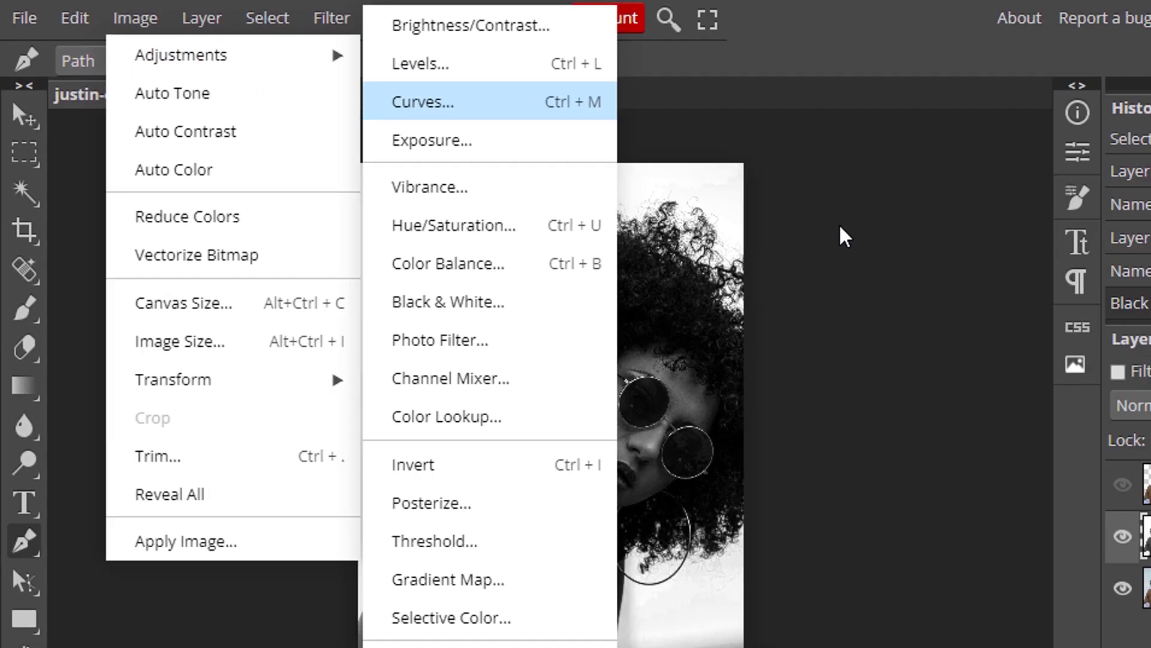
pyautogui.hotkey('ctrl', 'm')
pyautogui.moveTo(430, 158); pyautogui.dragTo(895, 126)
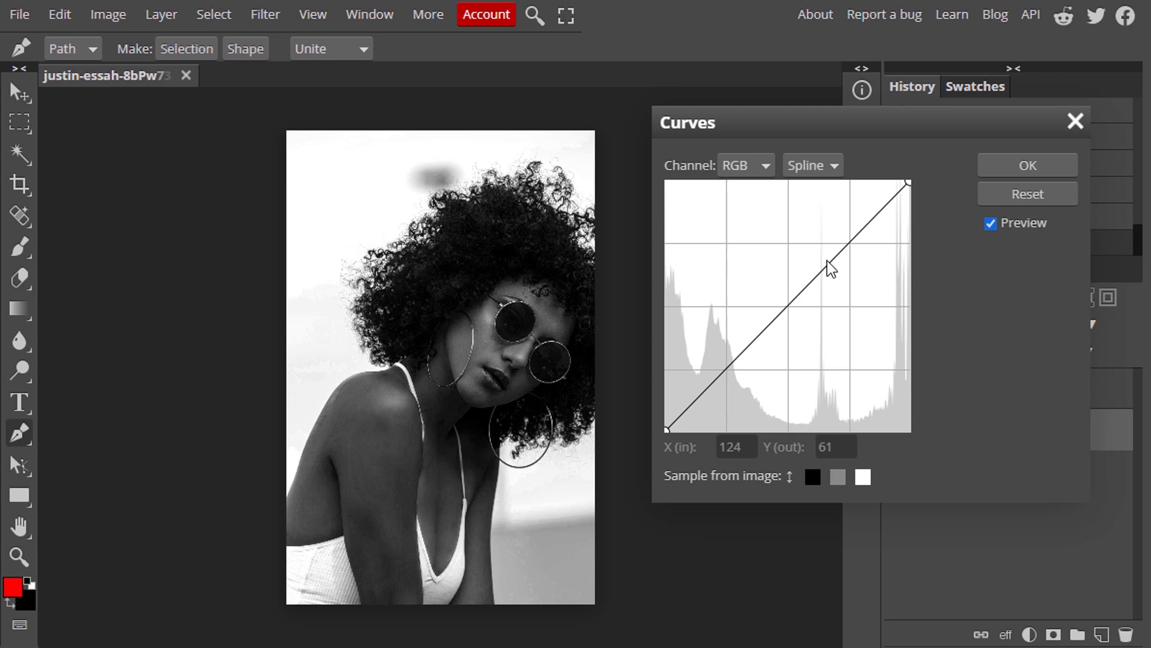
pyautogui.moveTo(826, 260); pyautogui.dragTo(825, 238)
pyautogui.moveTo(764, 316); pyautogui.dragTo(764, 354)
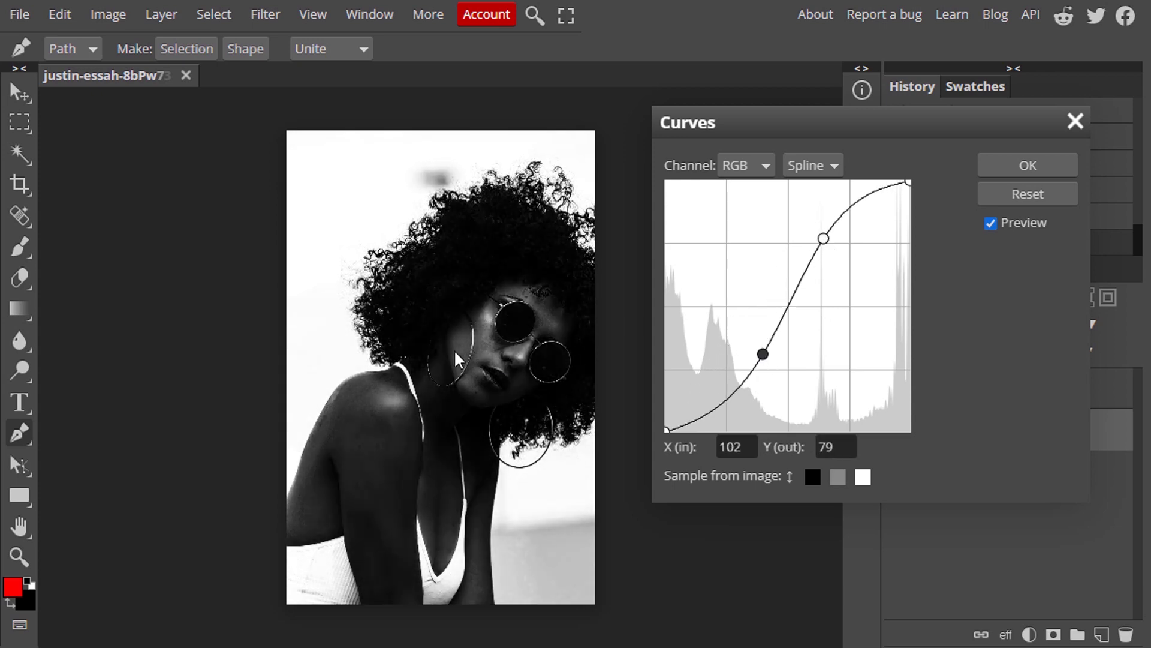
pyautogui.scroll(10, 455, 349)
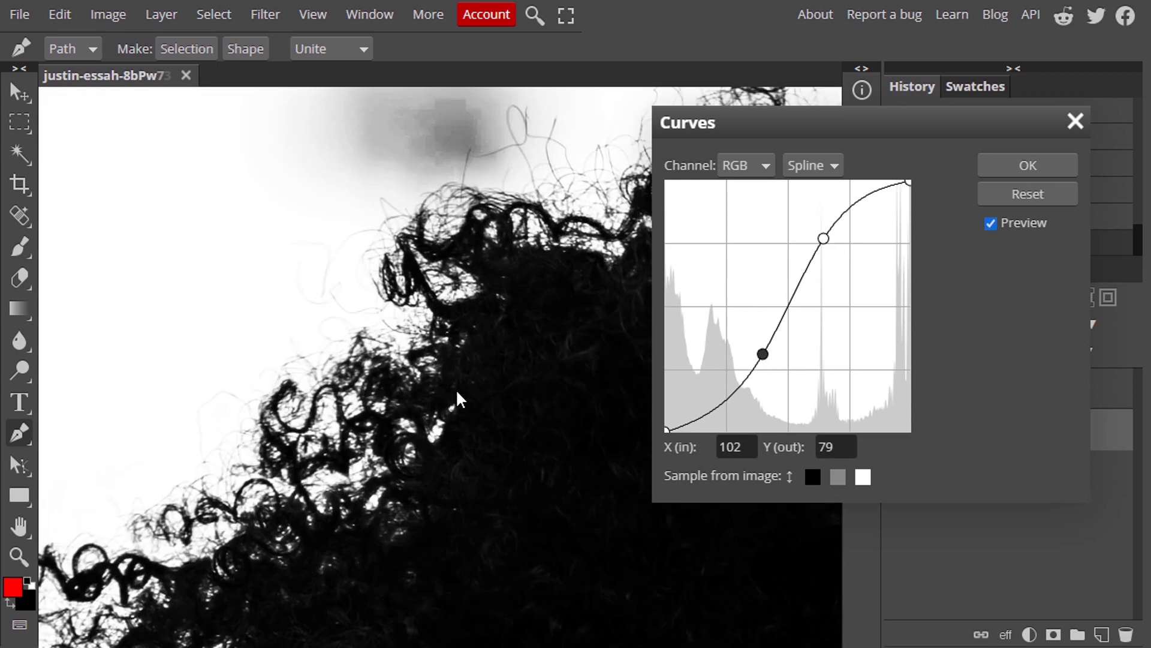
pyautogui.scroll(3, 485, 340)
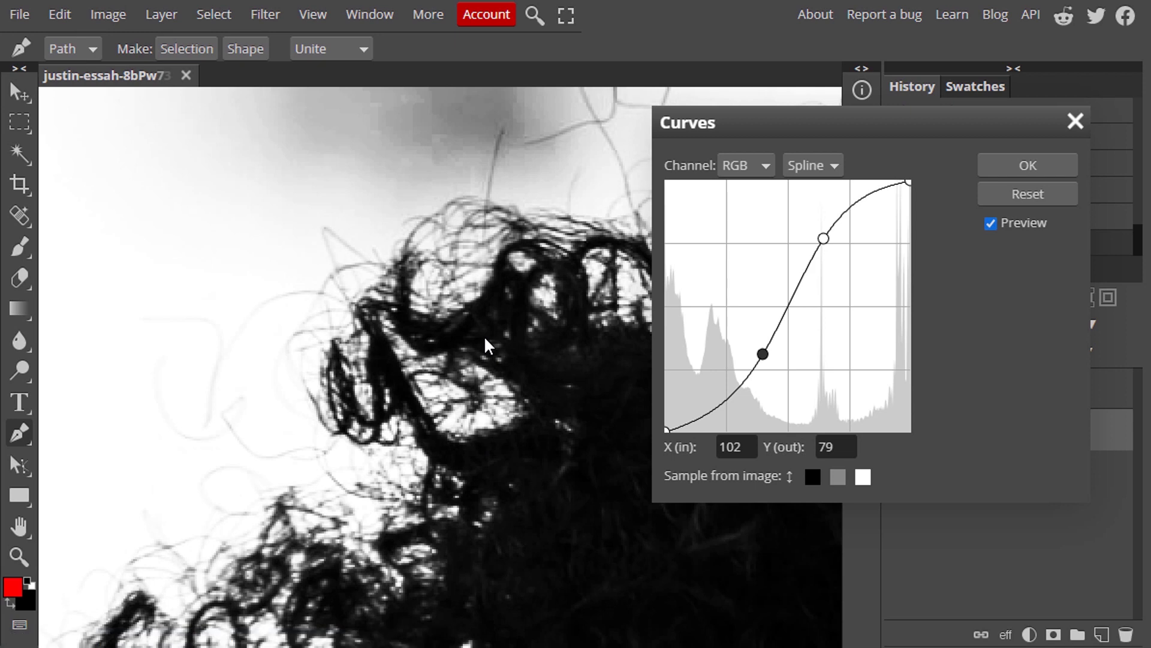
pyautogui.scroll(-2, 563, 364)
pyautogui.moveTo(763, 354)
pyautogui.mouseDown()
pyautogui.moveTo(742, 349)
pyautogui.moveTo(781, 381)
pyautogui.moveTo(764, 373)
pyautogui.moveTo(812, 387)
pyautogui.moveTo(767, 374)
pyautogui.mouseUp()
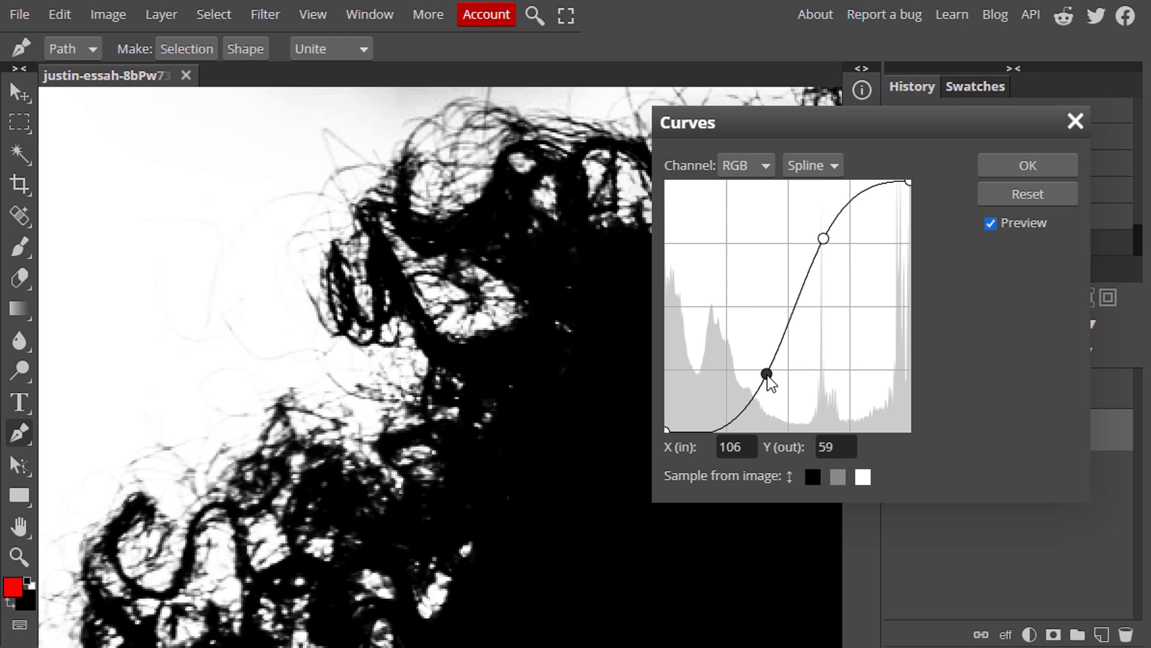
pyautogui.scroll(-5, 602, 407)
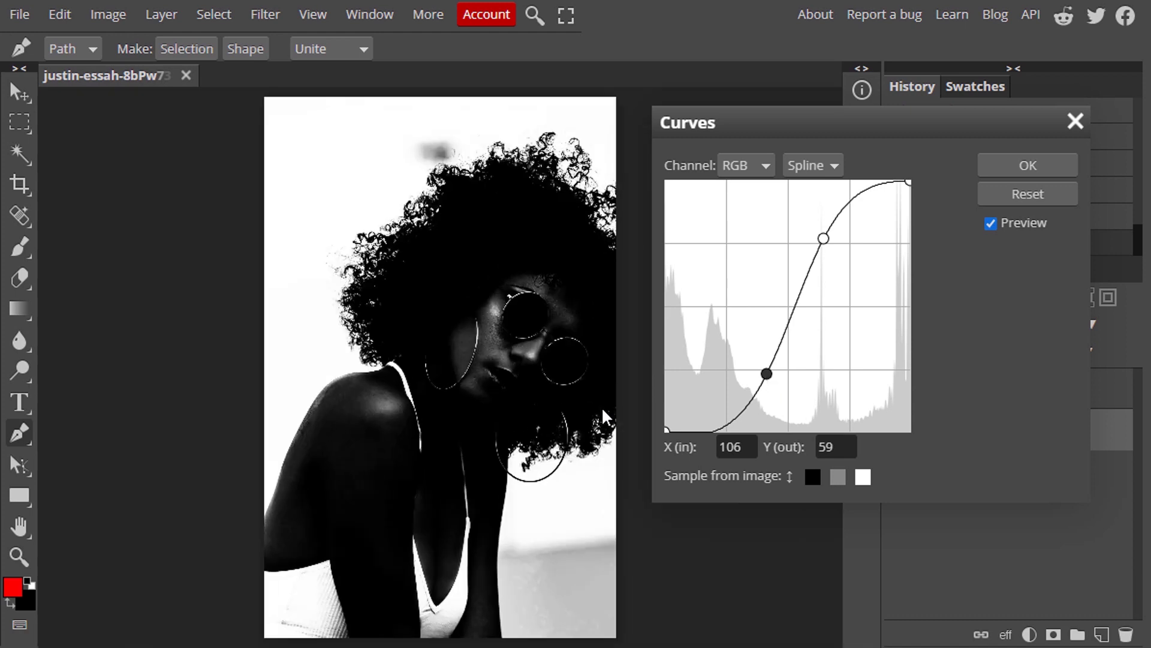
pyautogui.scroll(1, 614, 401)
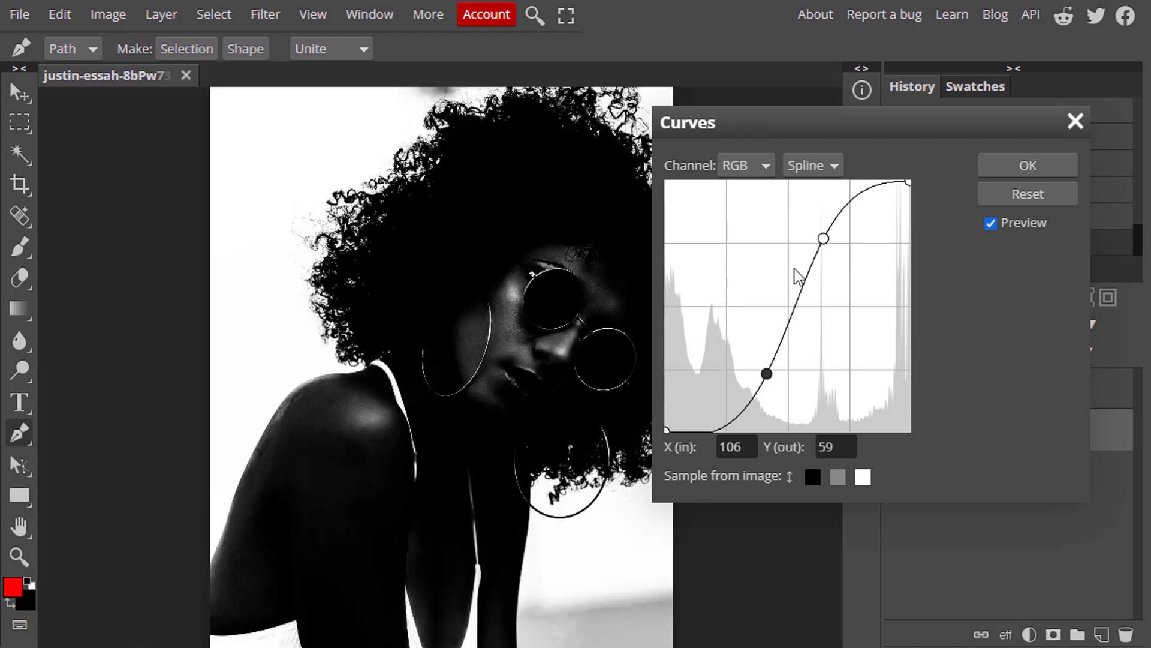
# Step: Apply the curves, then make a Color Range selection set to Shadows
pyautogui.click(1028, 165)
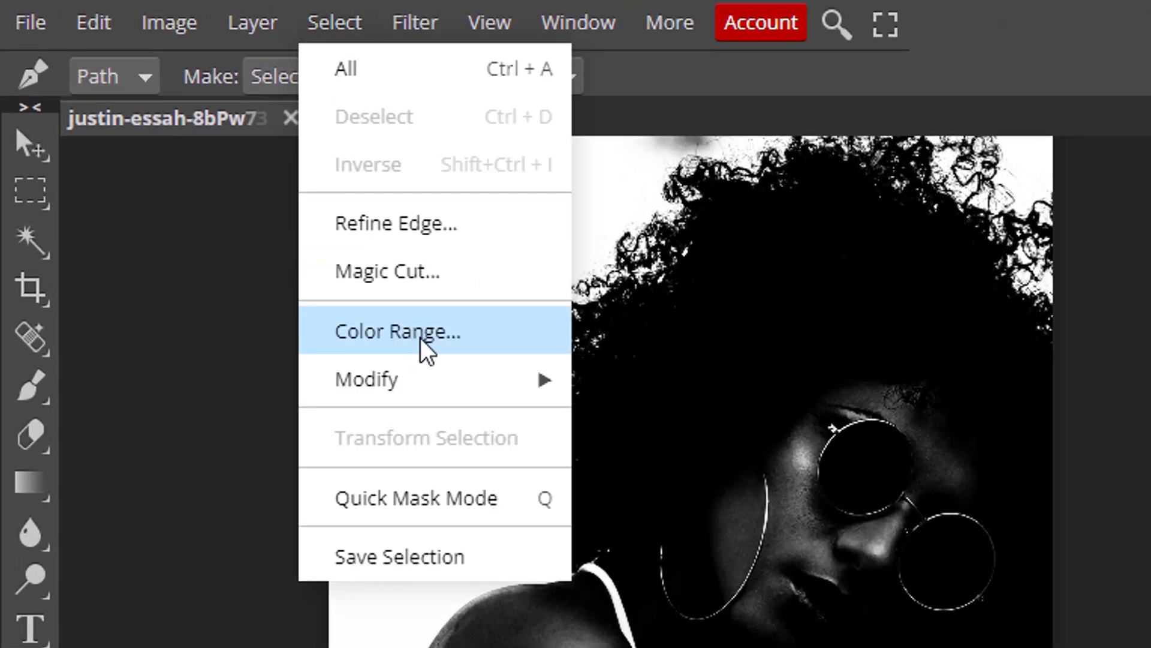
pyautogui.click(452, 333)
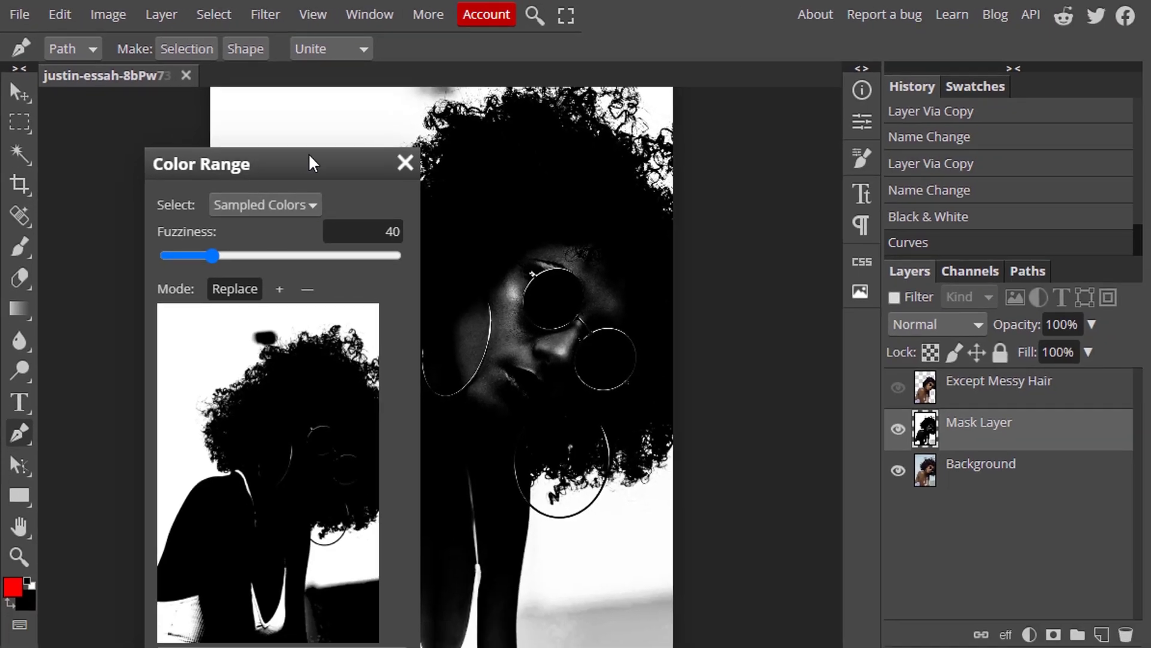
pyautogui.click(317, 90)
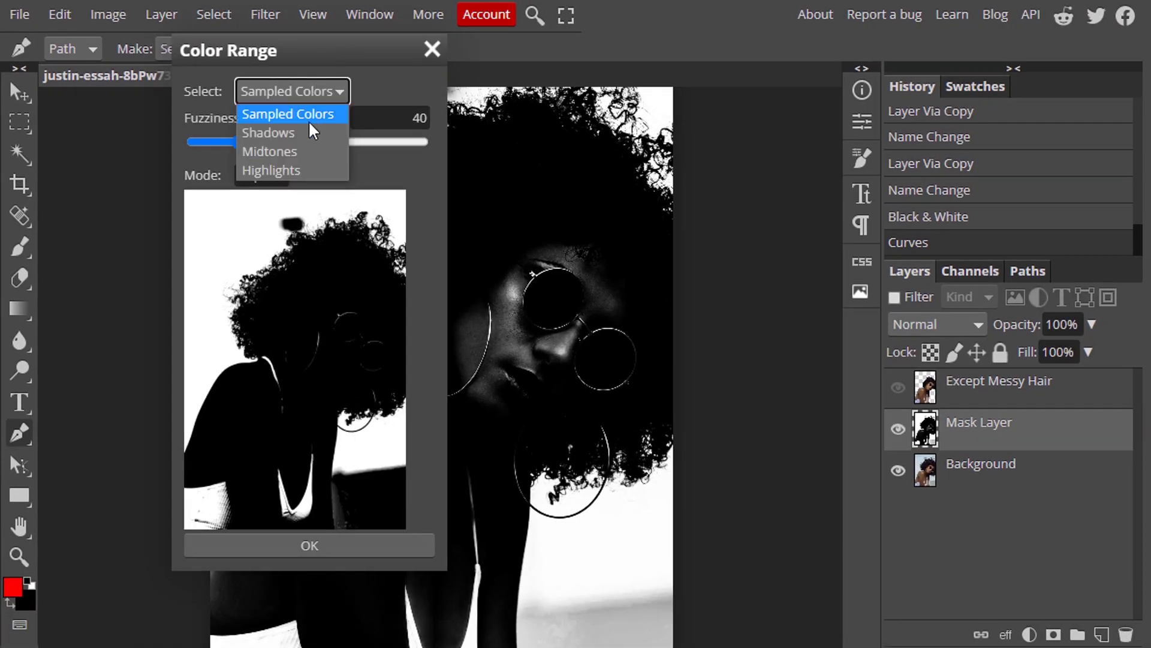
pyautogui.click(294, 131)
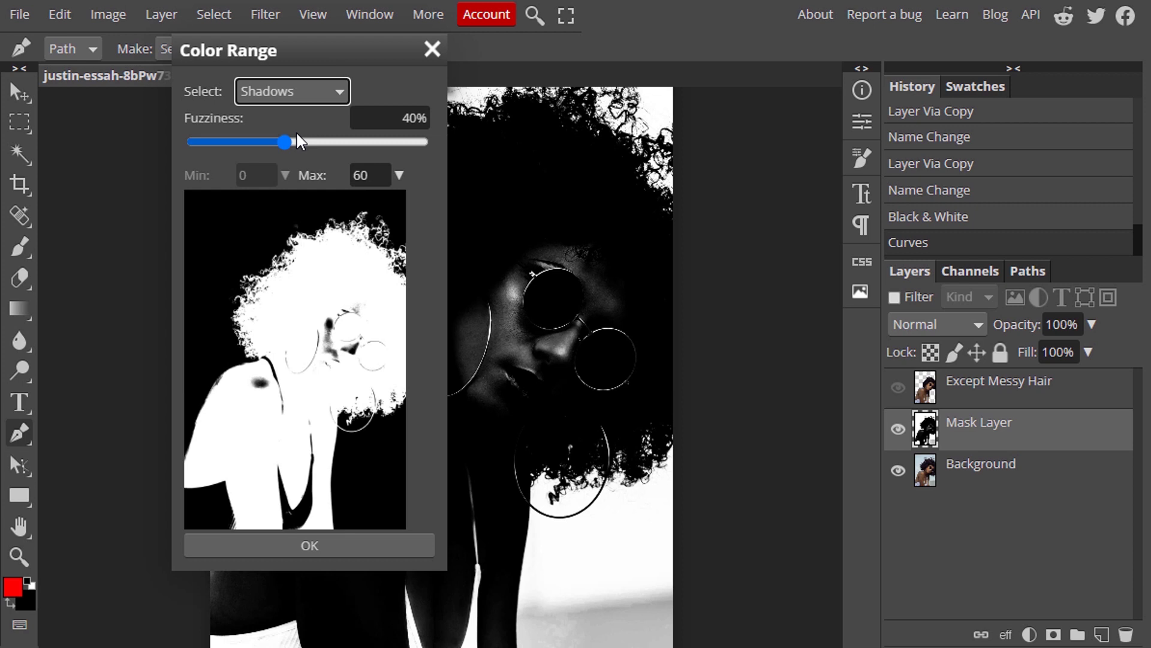
pyautogui.click(336, 545)
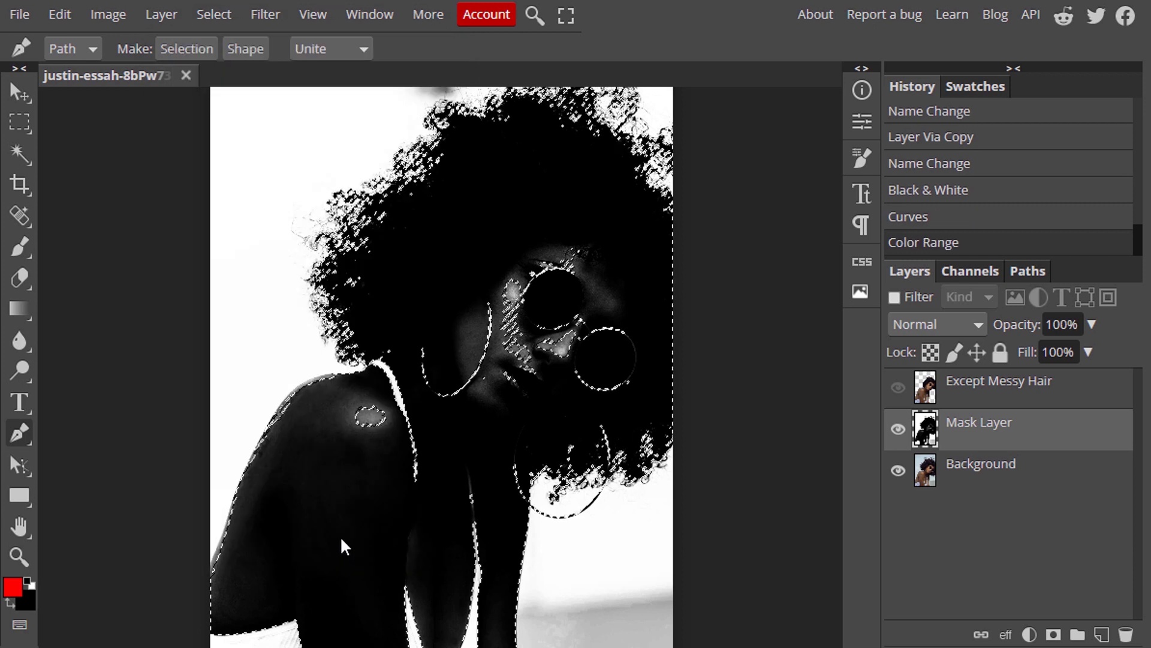
# Step: Hide Mask Layer, mask the Background from the shadows selection, and show Except Messy Hair
pyautogui.click(898, 431)
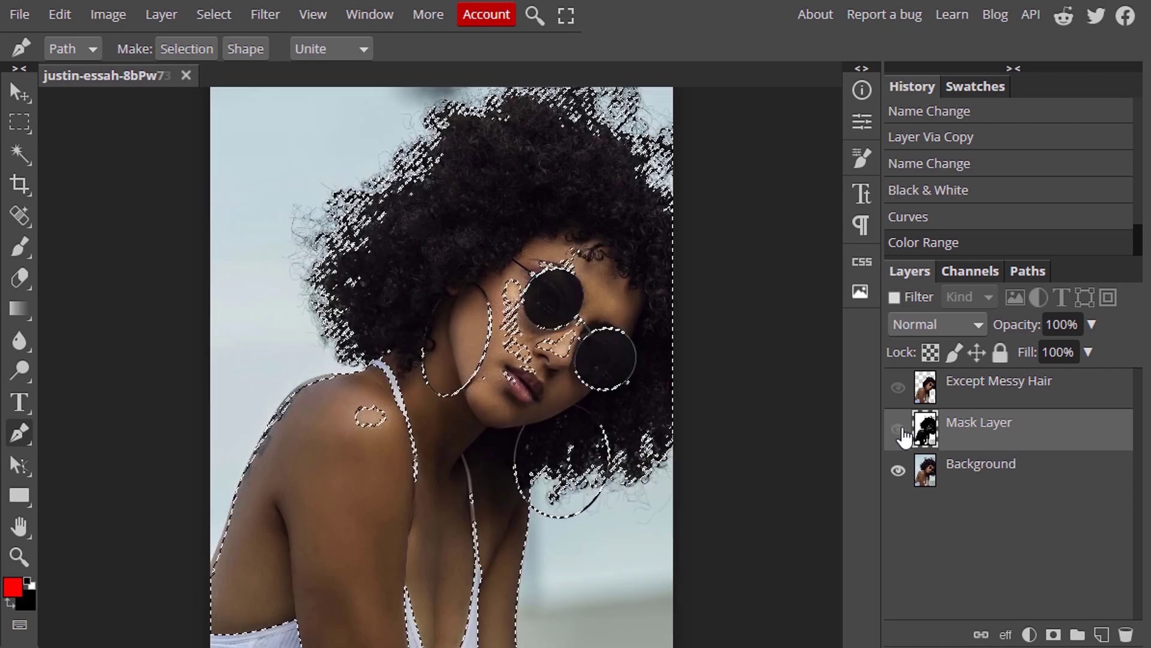
pyautogui.click(986, 472)
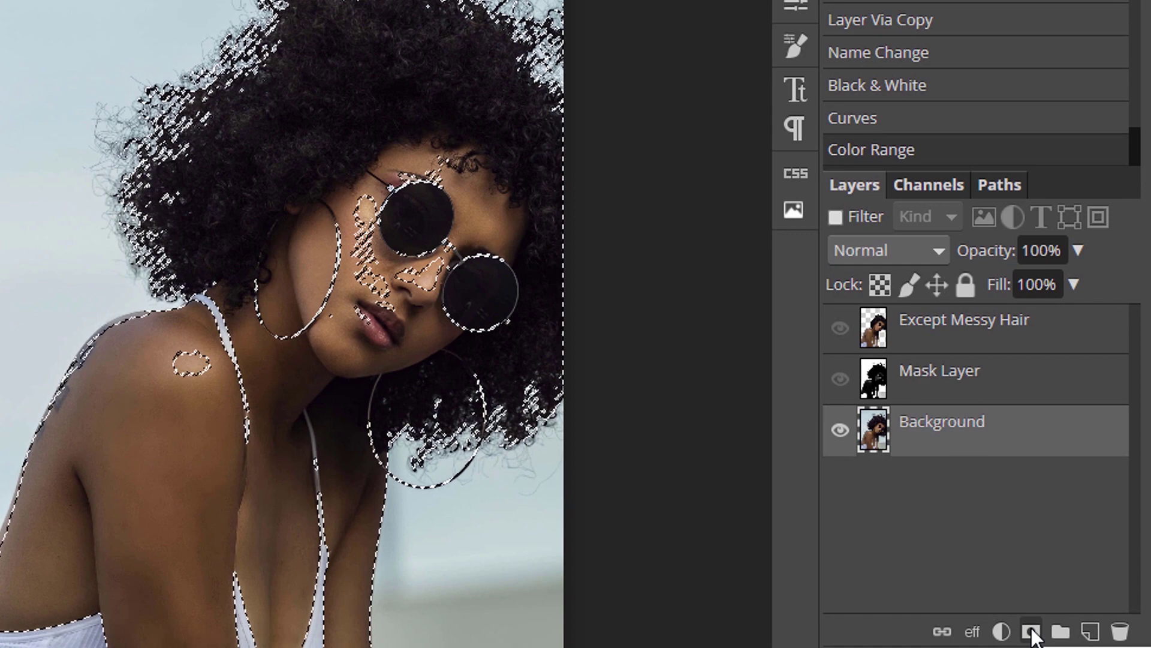
pyautogui.click(1031, 631)
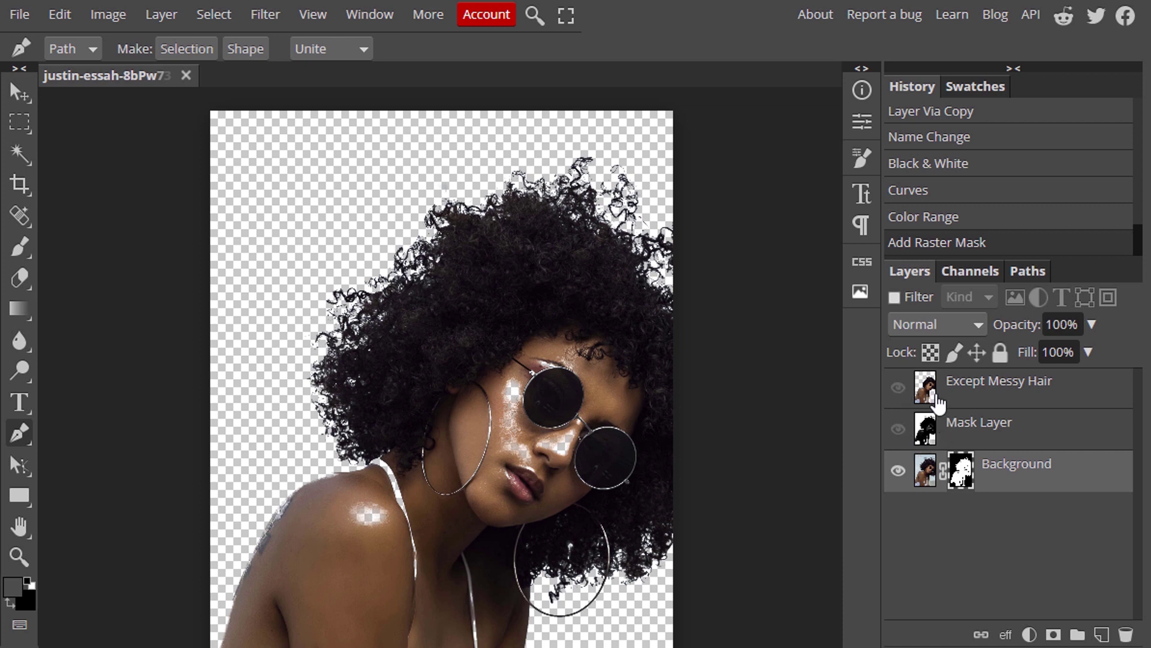
pyautogui.click(902, 389)
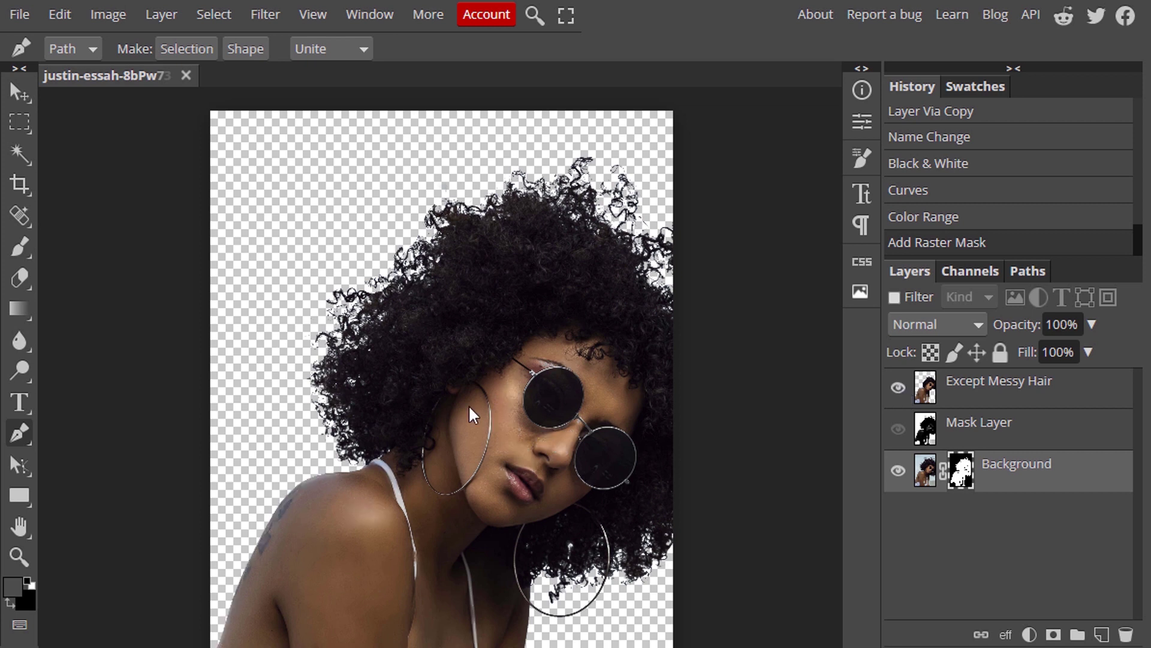
# Step: Select and show Mask Layer, hide Except Messy Hair, and close the Adjustments menu unused
pyautogui.click(950, 448)
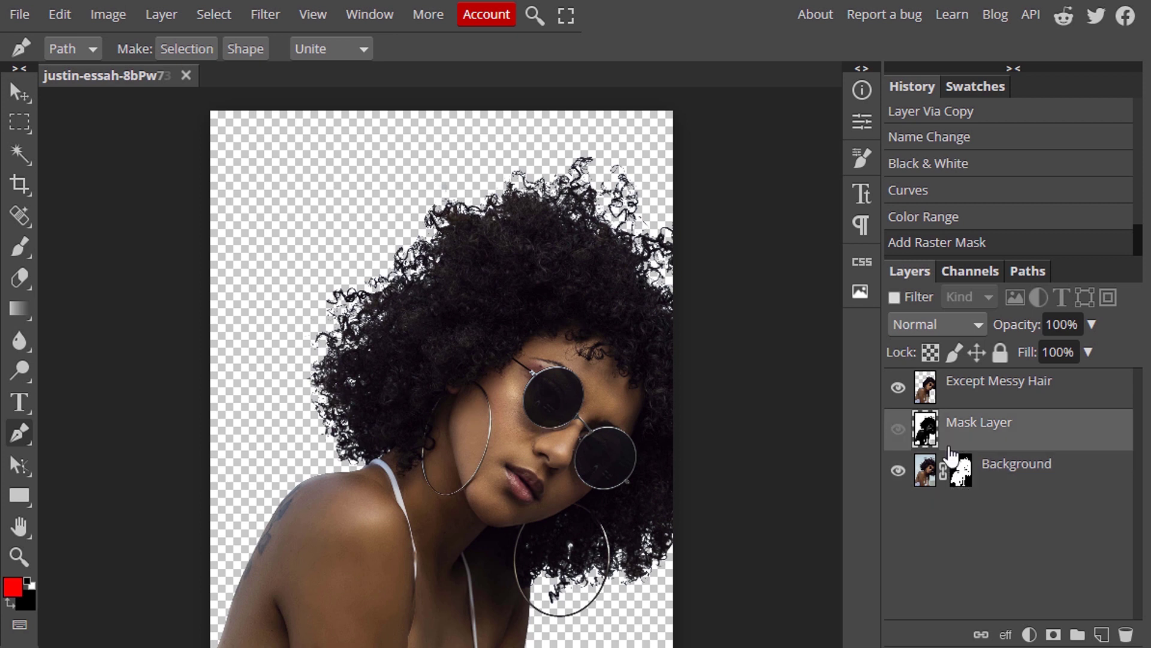
pyautogui.click(898, 429)
pyautogui.click(898, 387)
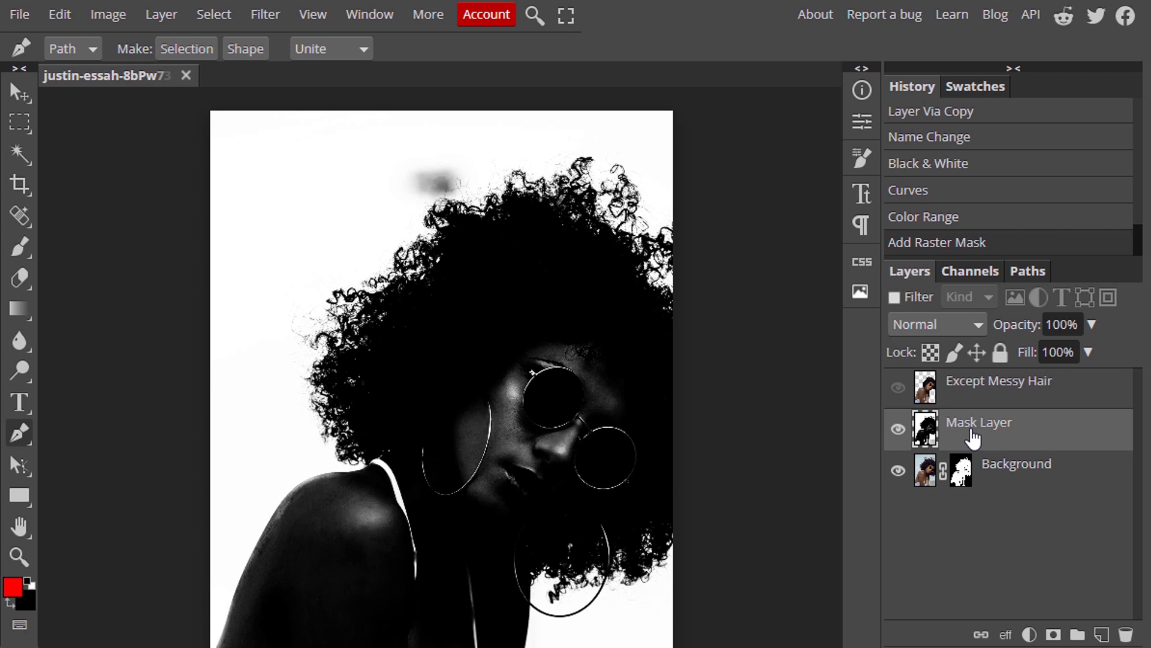
pyautogui.click(110, 16)
pyautogui.moveTo(134, 41)
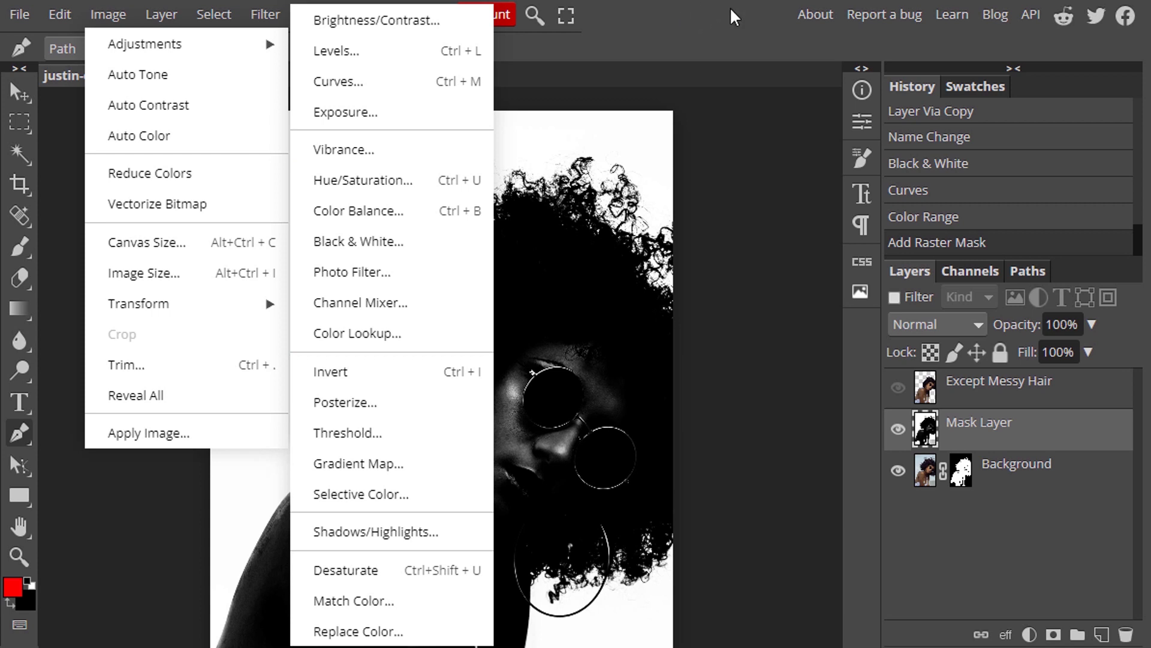
pyautogui.click(737, 73)
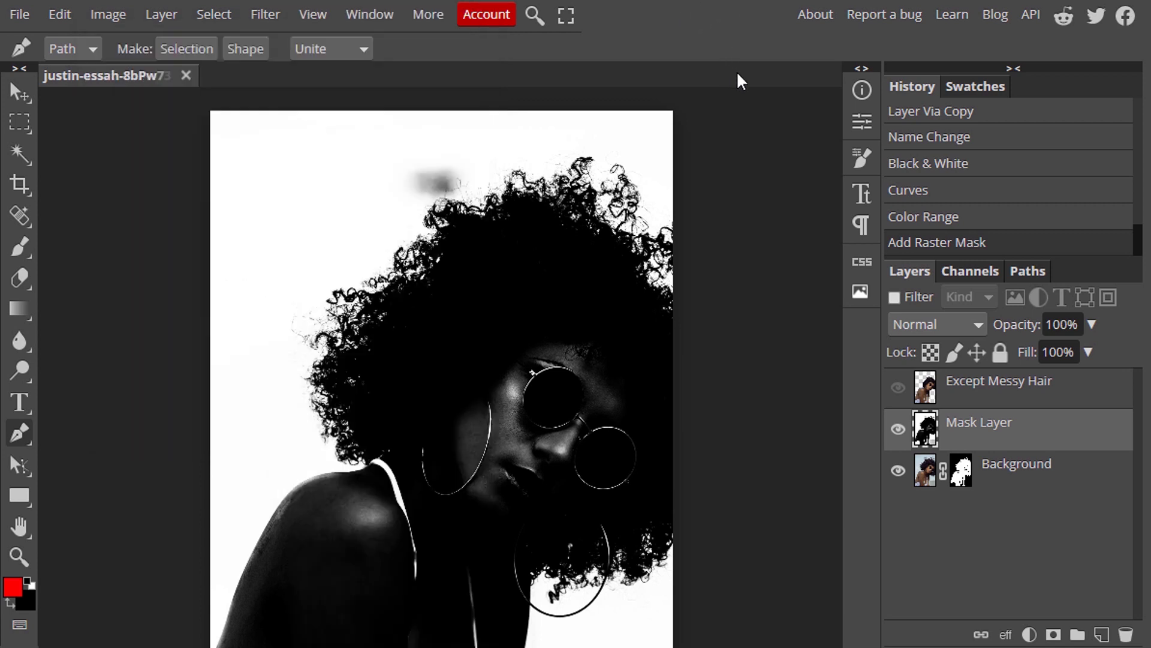